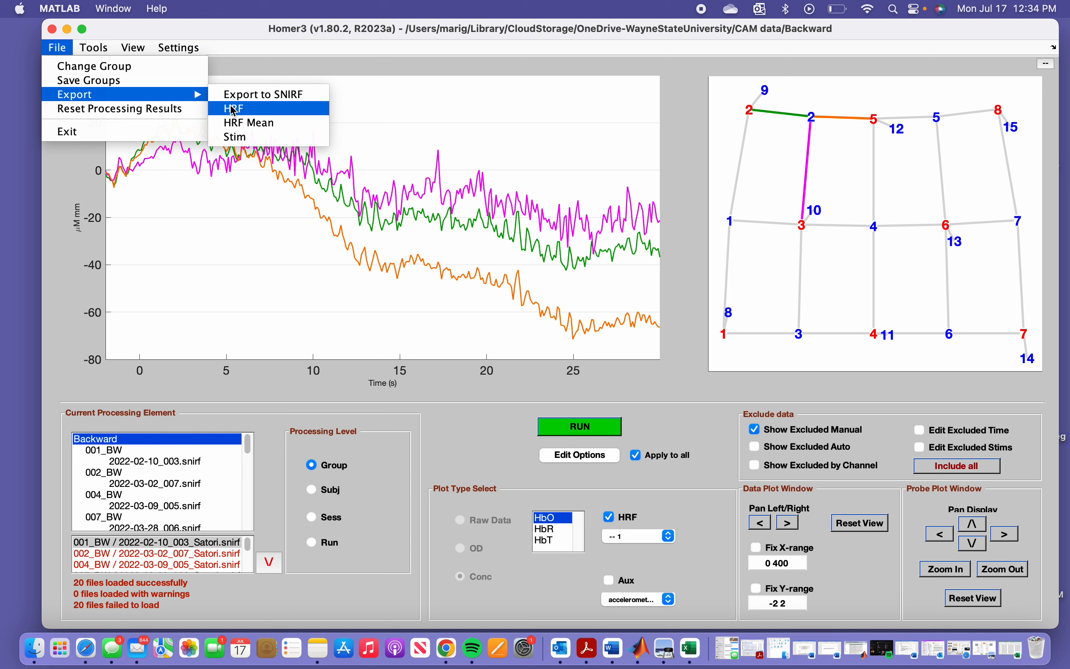
Export the Backward group's HRF mean as a .txt file for the current processing element only, with time range -2 to 20
left_click(235, 123)
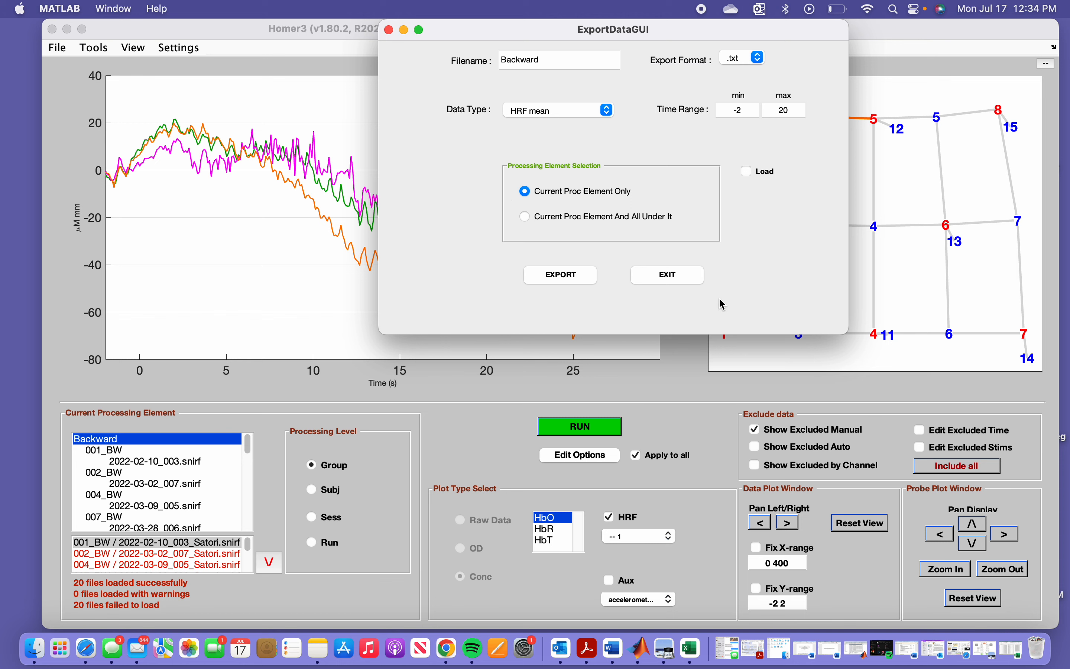
left_click(573, 282)
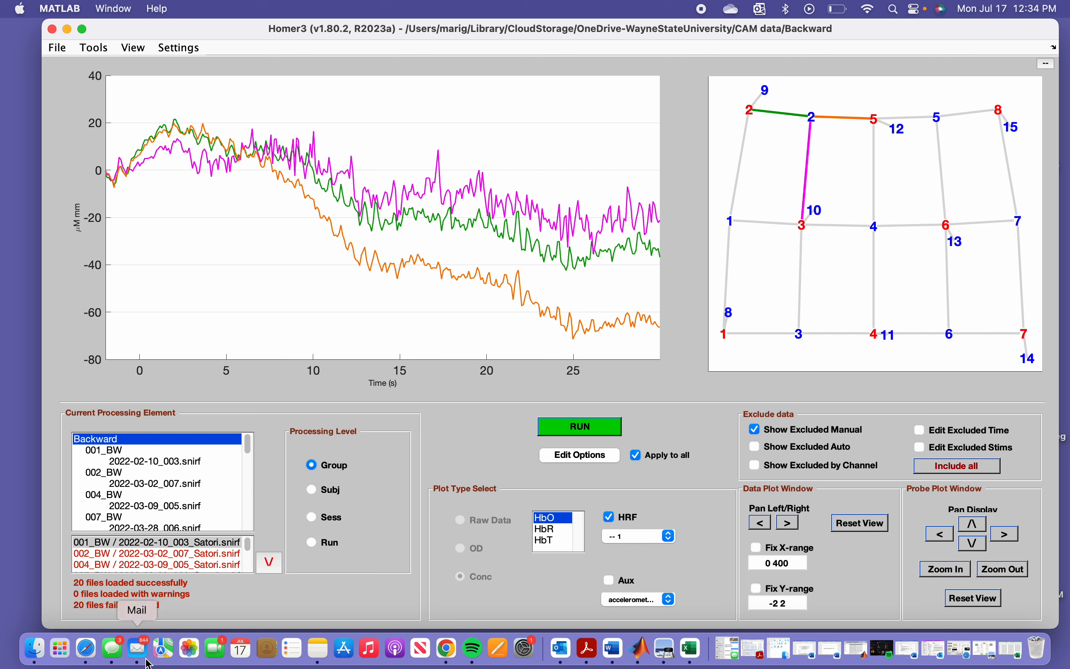
In Finder, open Backward_HRFMean.txt from CAM data/Backward/derivatives/homer, look through its values, and close it
left_click(37, 660)
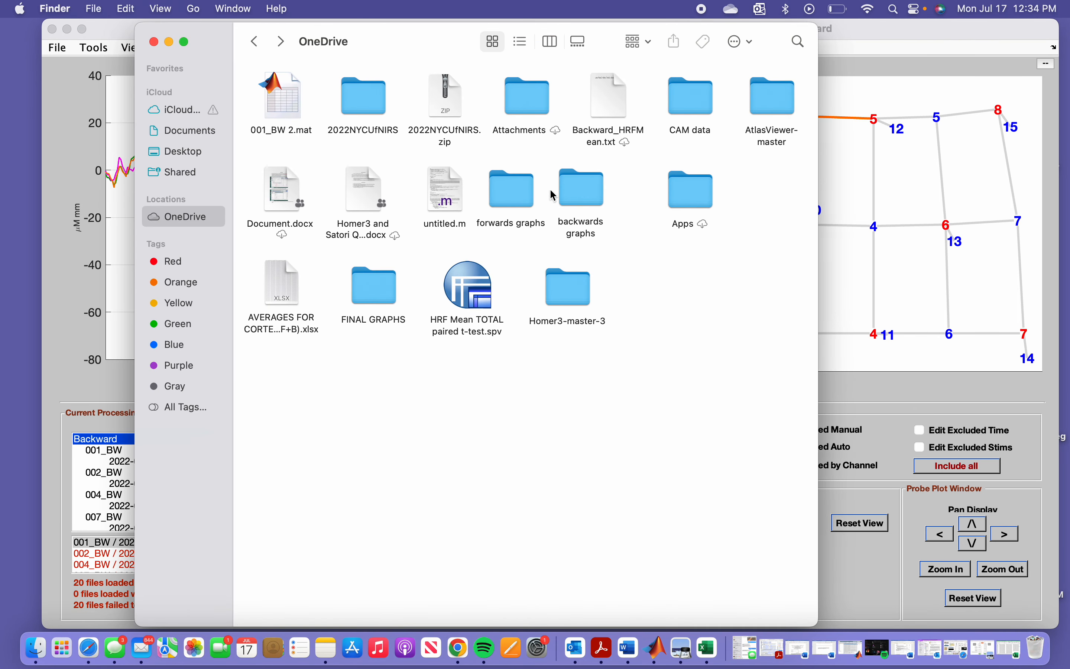
double_click(702, 104)
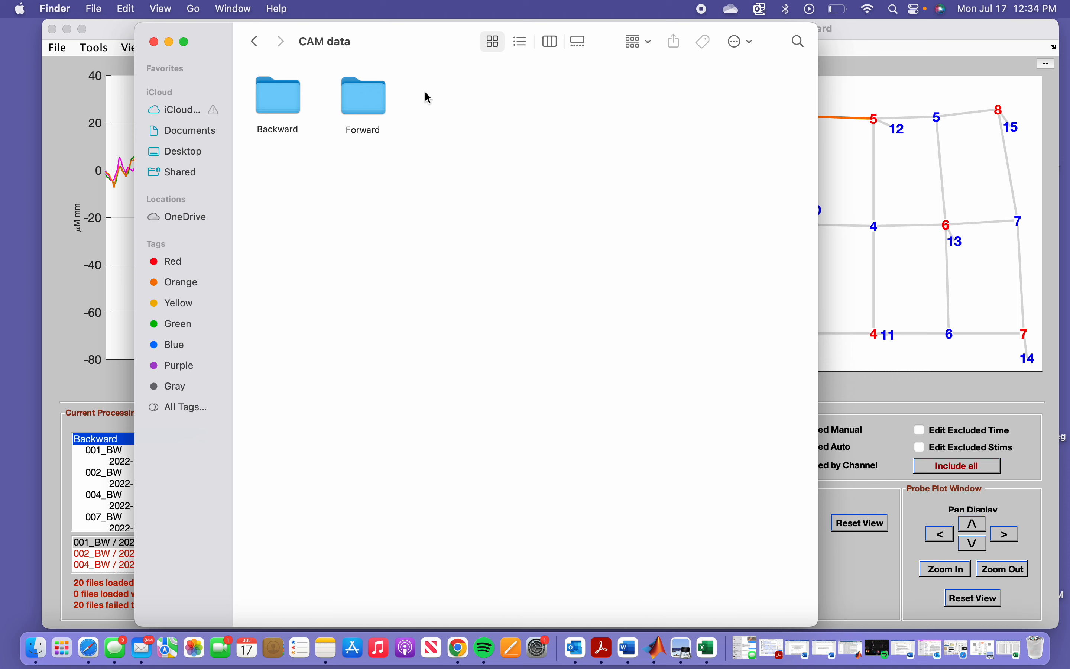
mouse_move(434, 46)
left_mouse_down()
mouse_move(434, 55)
mouse_move(430, 34)
mouse_move(443, 32)
left_mouse_up()
double_click(290, 95)
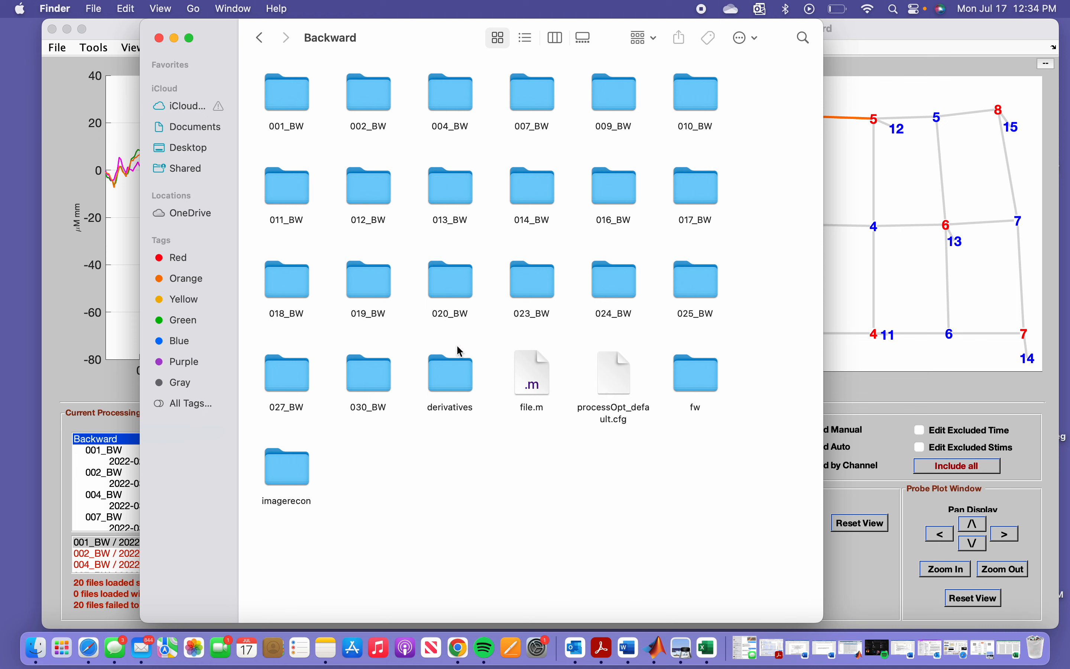
double_click(468, 372)
double_click(285, 90)
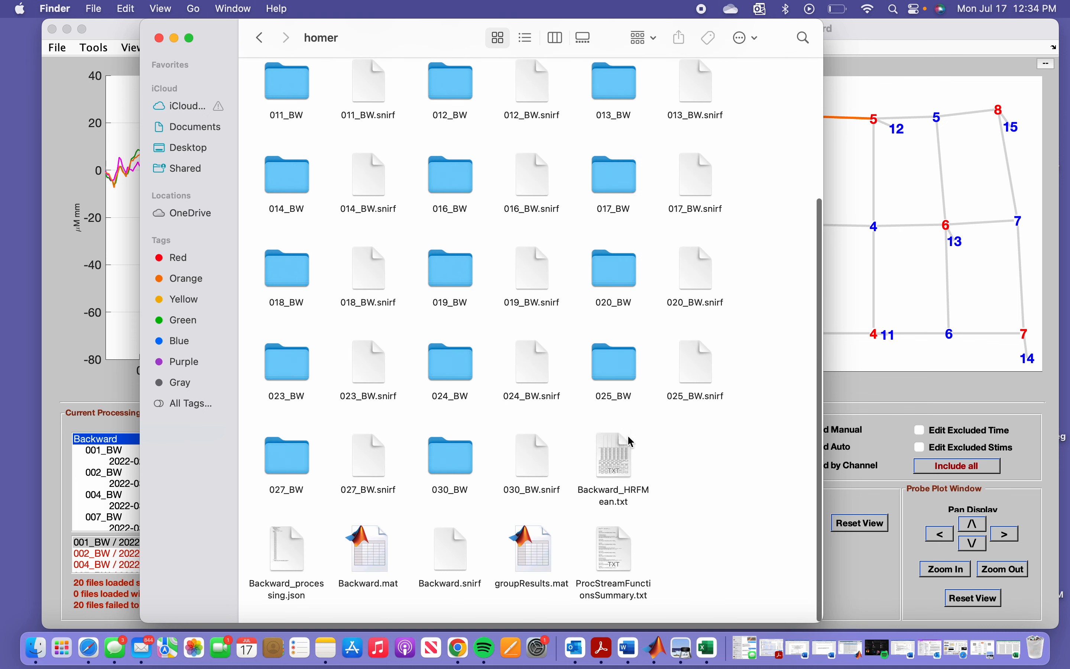
double_click(611, 453)
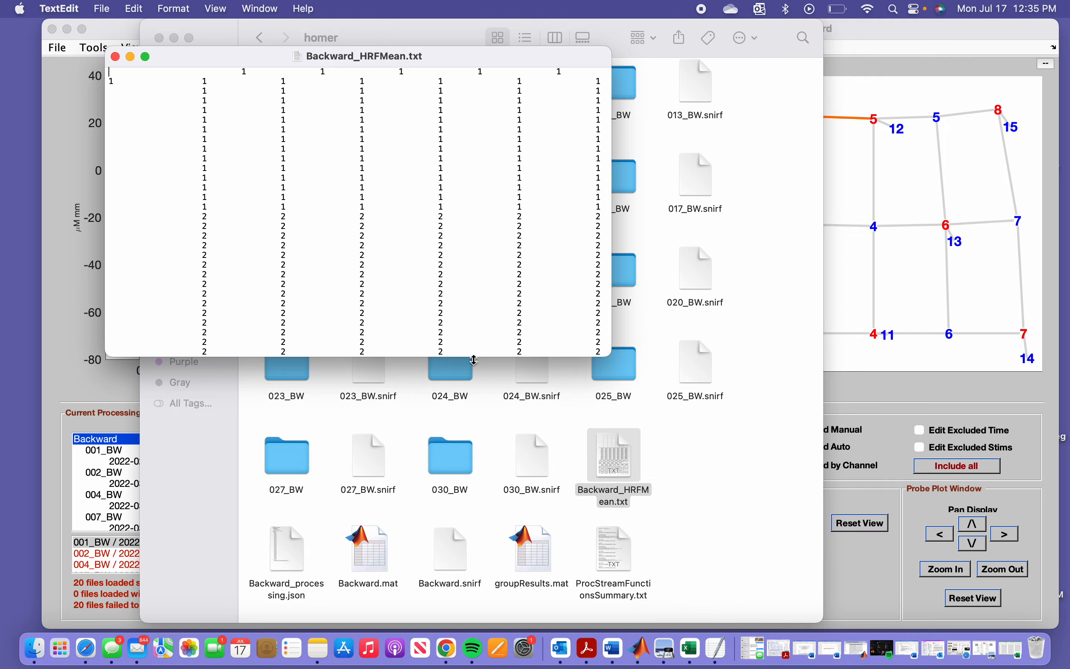
scroll(474, 345, "down", 15)
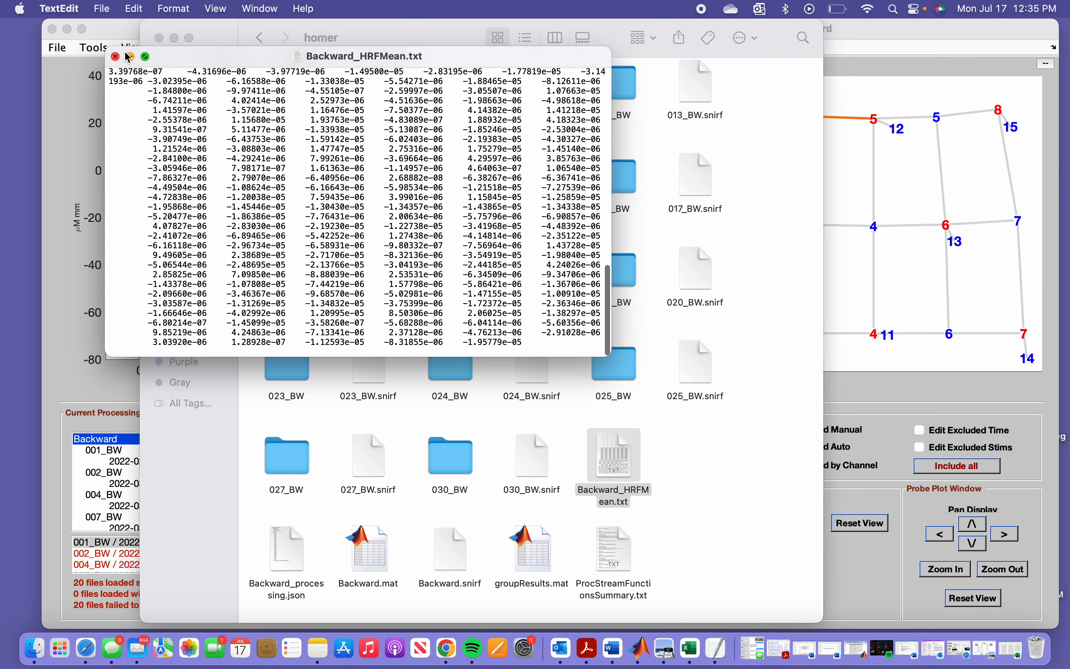
left_click(116, 56)
Switch to Excel and open Backward_HRFMean.txt from the OneDrive folder CAM data/Backward/derivatives/homer
left_click(725, 648)
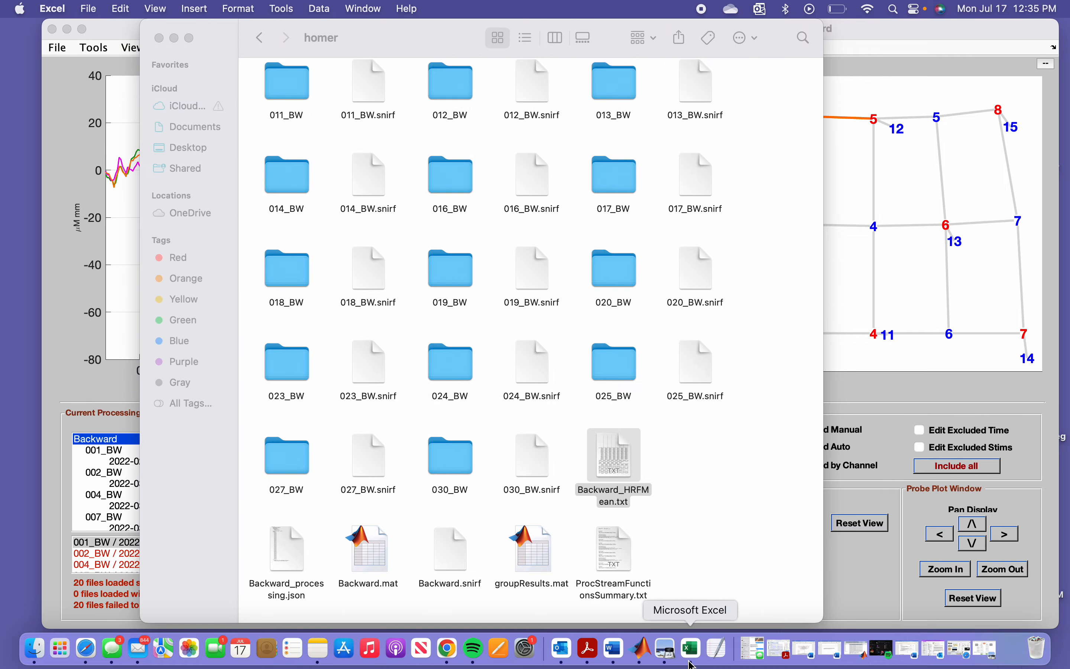
left_click(89, 6)
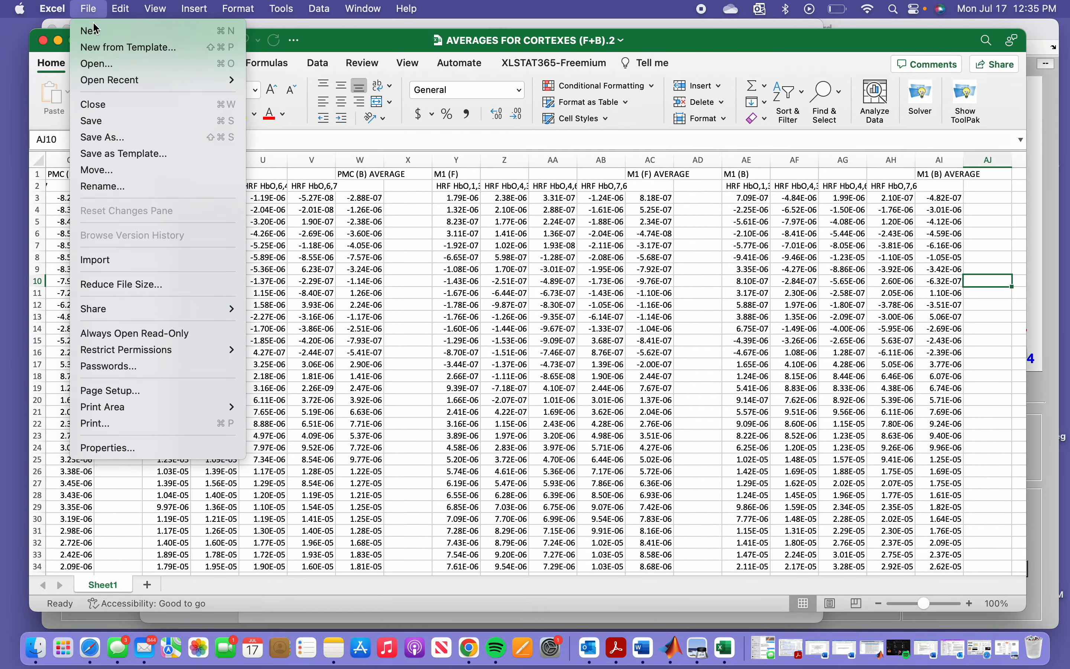
left_click(224, 66)
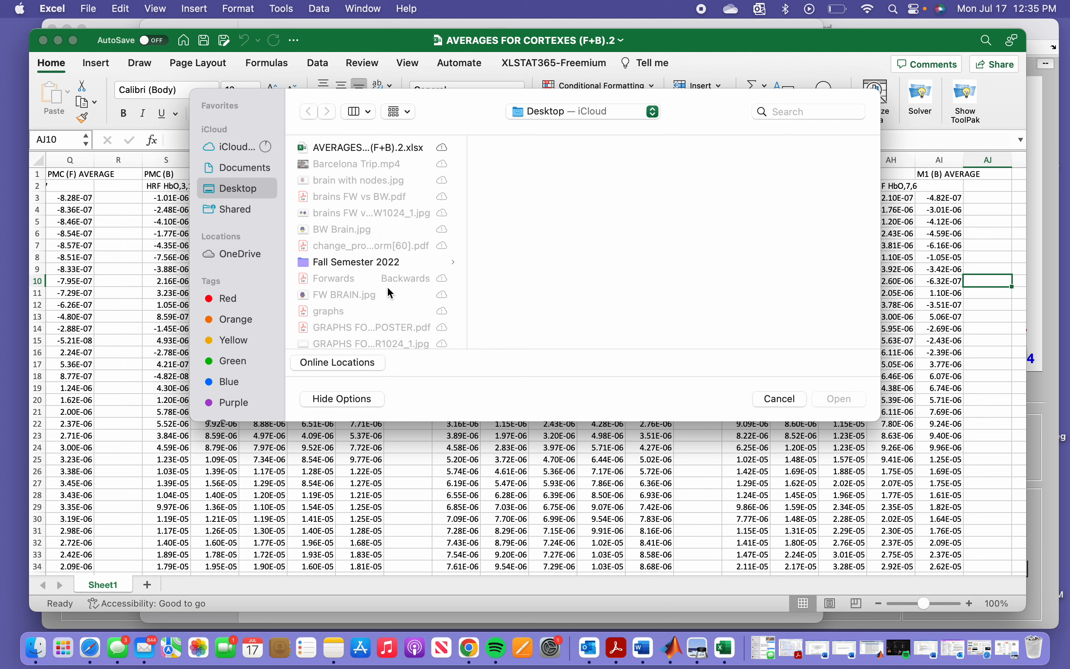
left_click(254, 256)
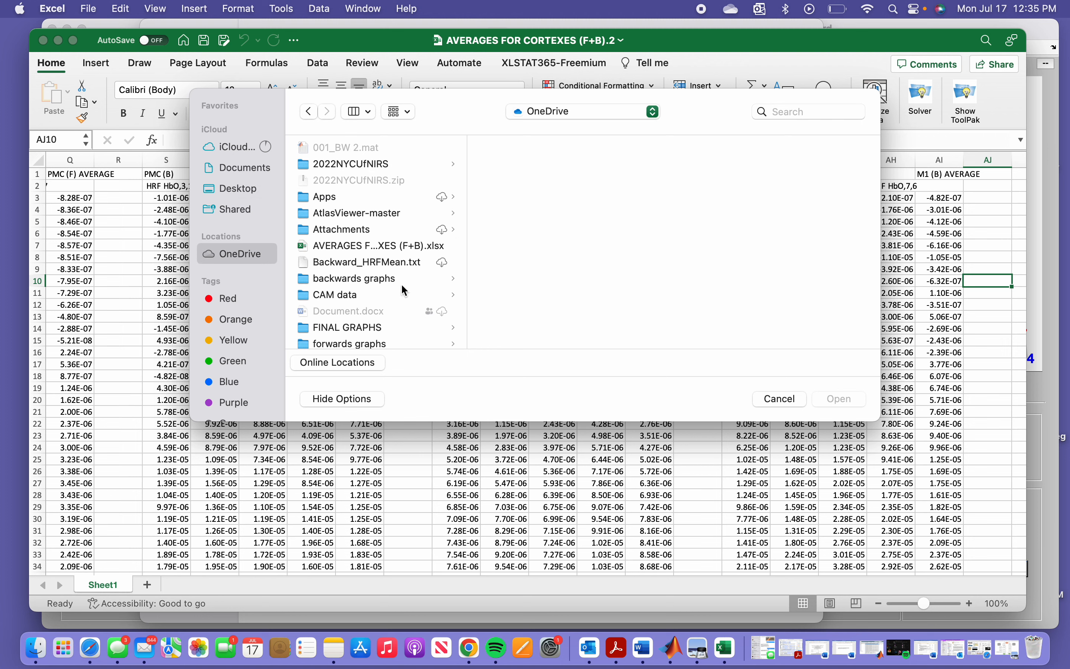
left_click(419, 295)
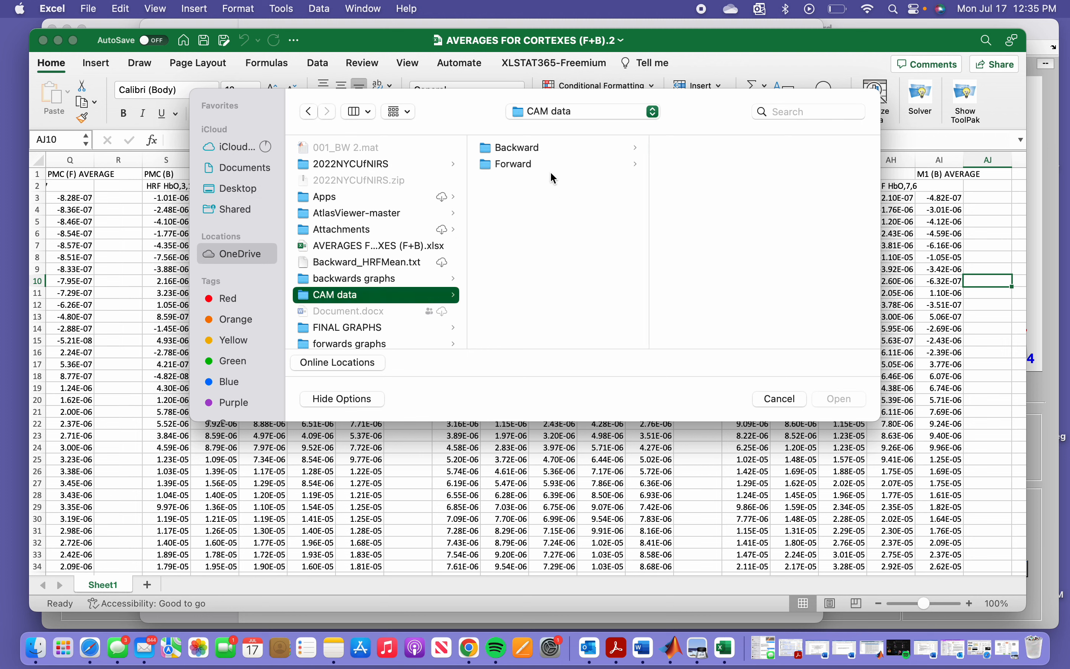
left_click(549, 148)
scroll(708, 255, "down", 5)
left_click(707, 268)
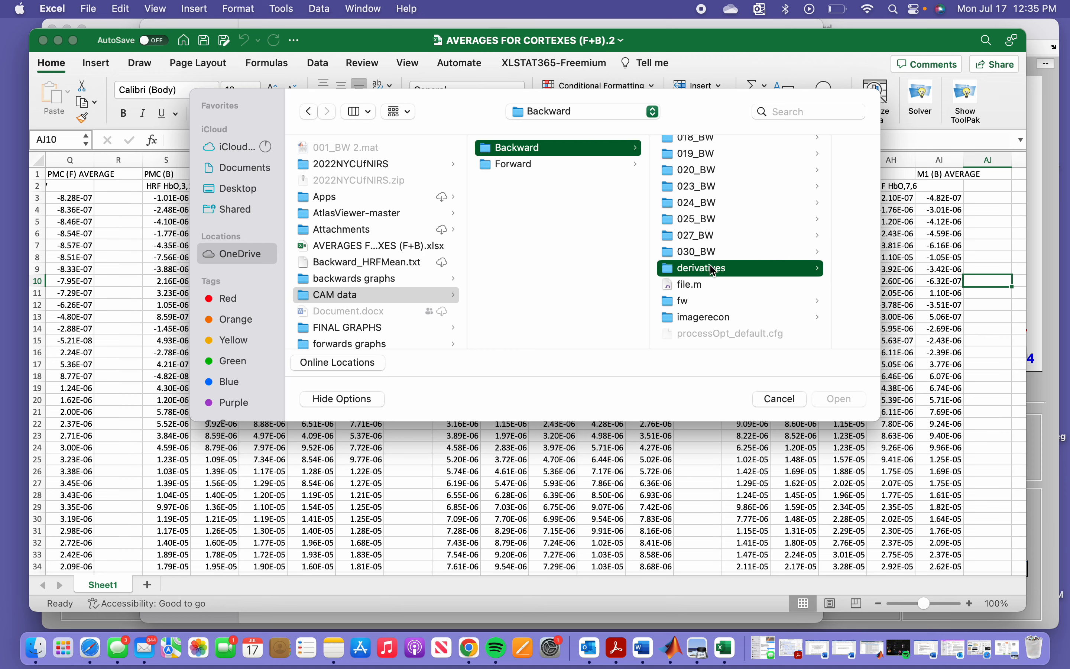
left_click(731, 151)
scroll(745, 297, "down", 5)
left_click(757, 250)
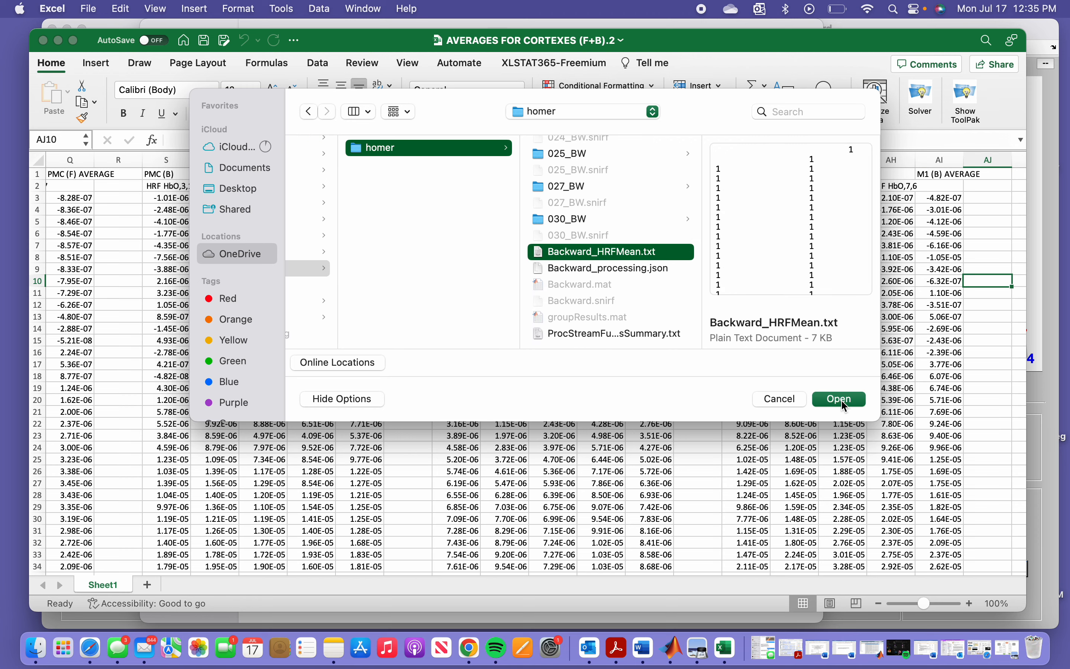
left_click(841, 399)
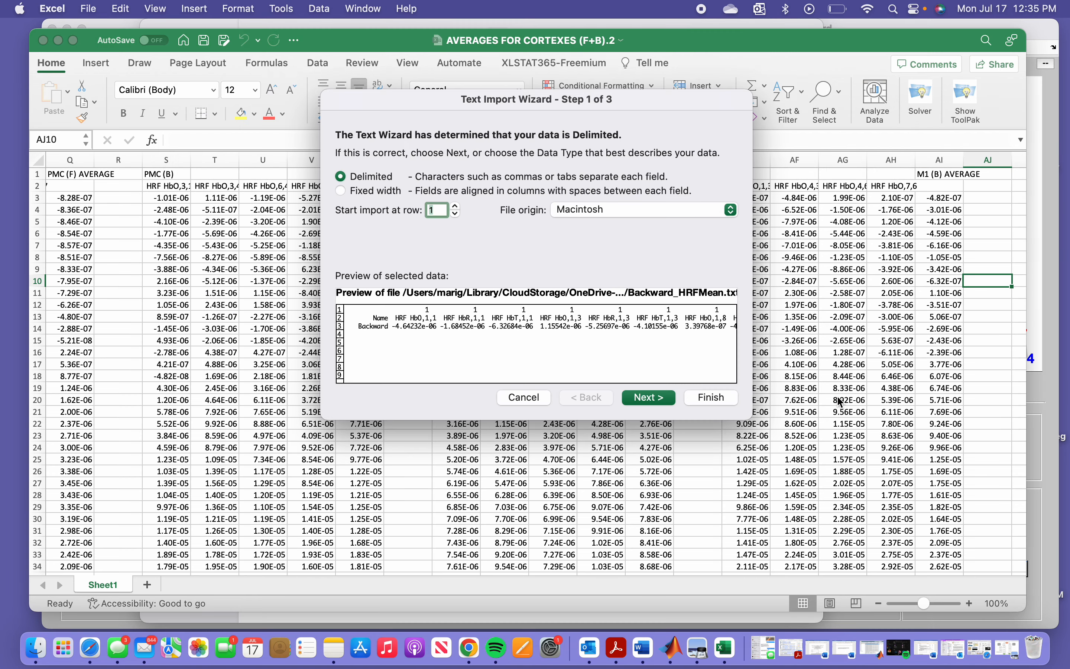
Import the text file as delimited data with Tab as the delimiter and General as the column data format
left_click(651, 401)
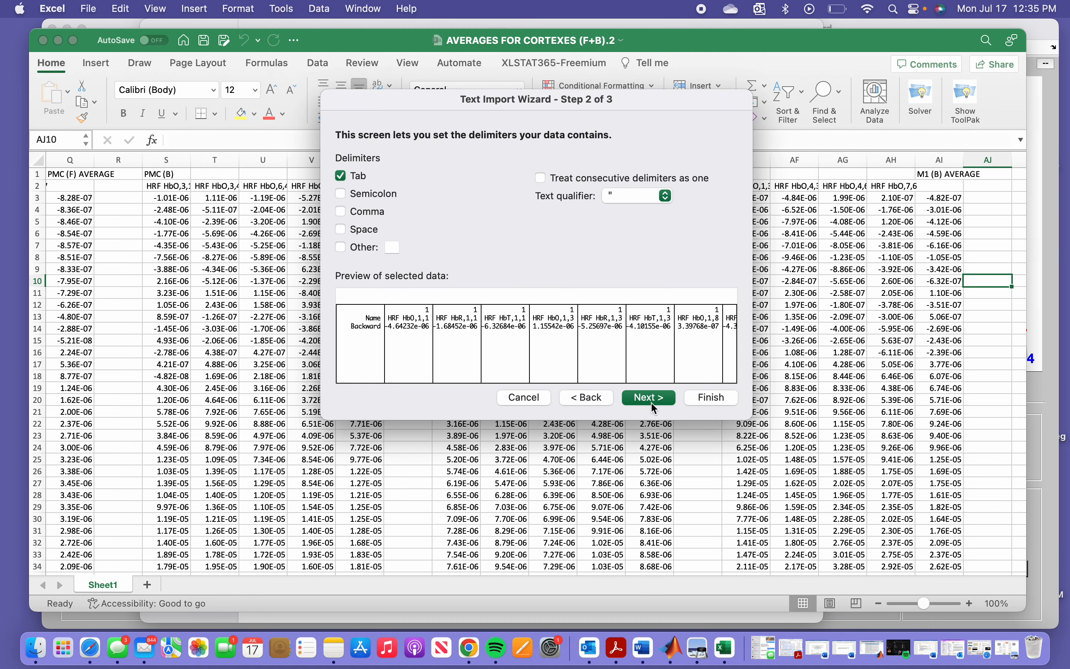
left_click(651, 397)
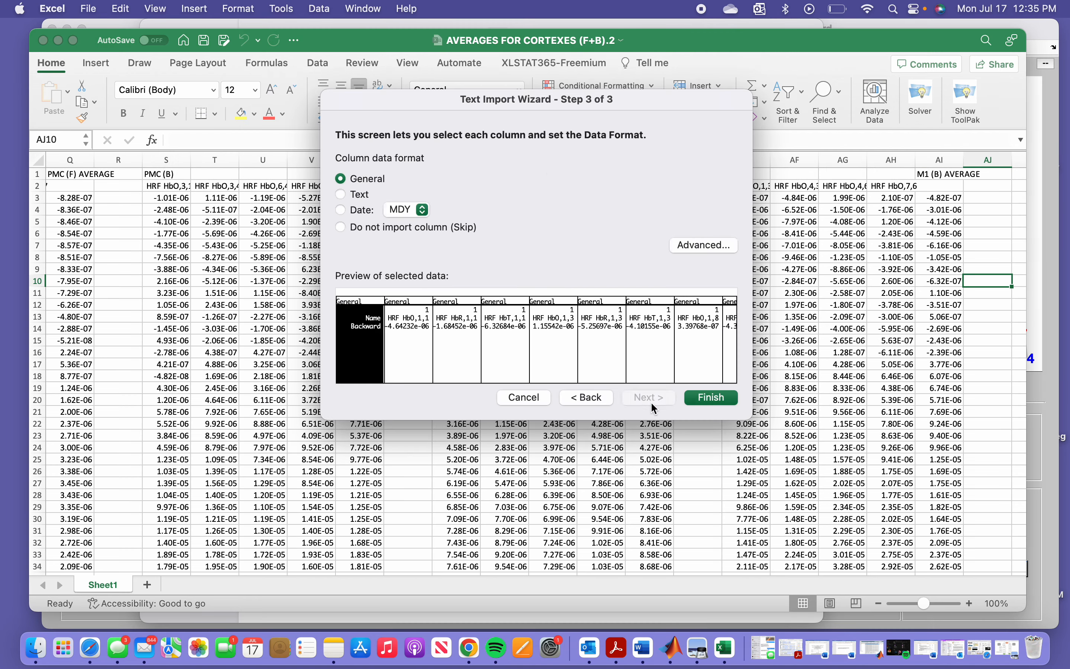
left_click(712, 398)
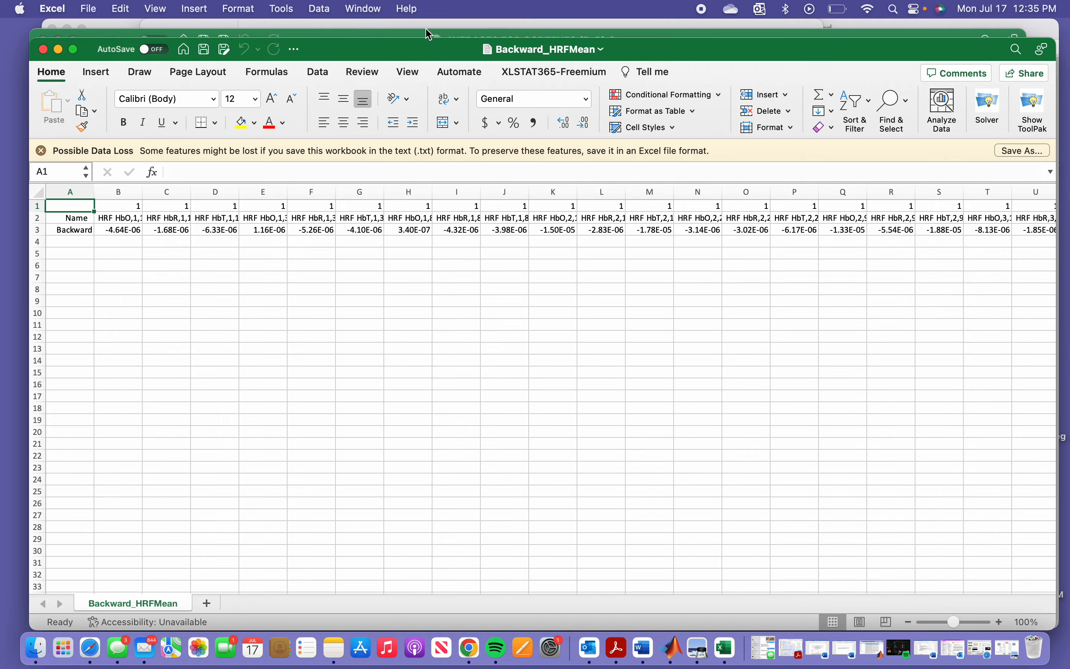
Minimise the Backward_HRFMean and AVERAGES FOR CORTEXES (F+B).2 workbooks and the Finder window
left_click(58, 49)
left_click(58, 44)
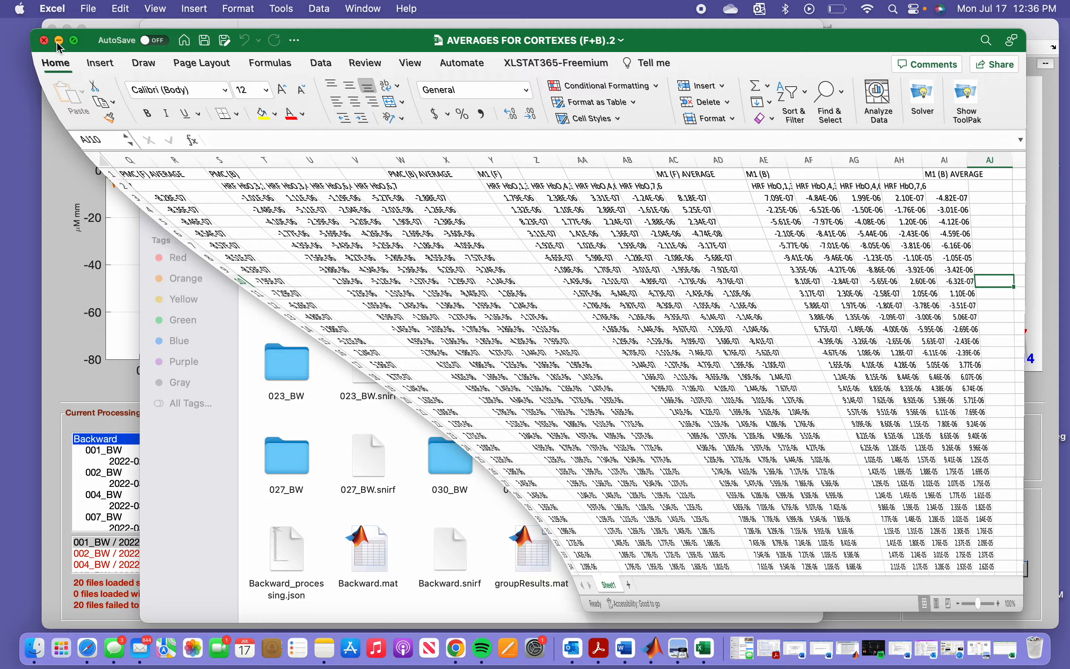
left_click(174, 39)
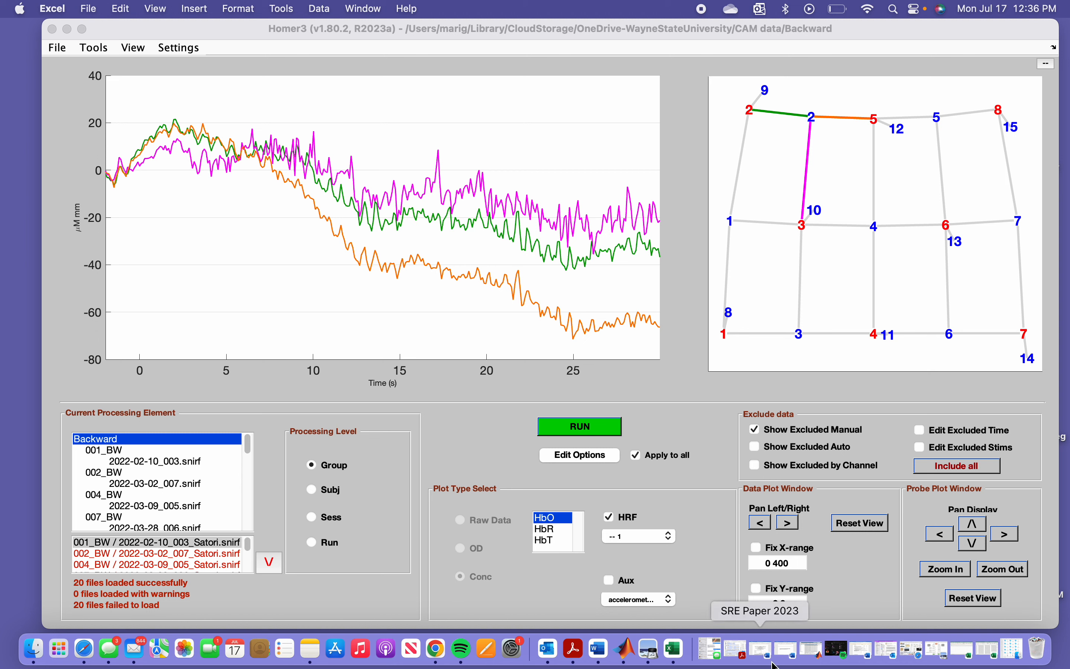
Switch to the Homer3 manual in Word and compare its figure labelling the PFC, PMC and M1 channel rows with the Homer3 probe plot
left_click(712, 650)
scroll(635, 279, "up", 10)
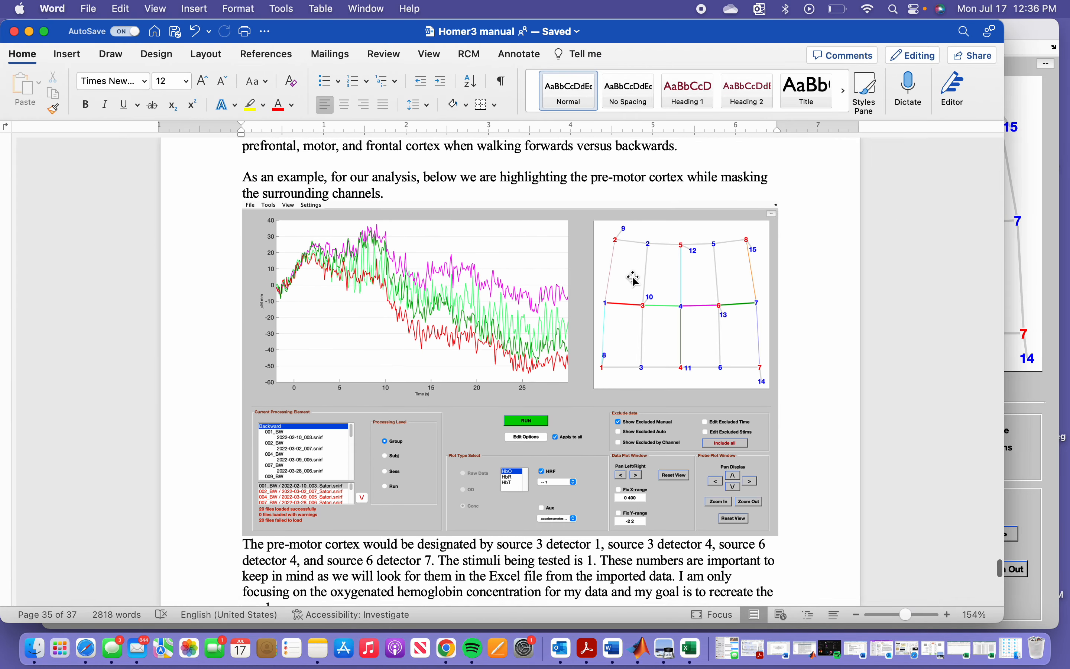
scroll(634, 279, "down", 1)
scroll(635, 278, "up", 10)
scroll(635, 277, "down", 5)
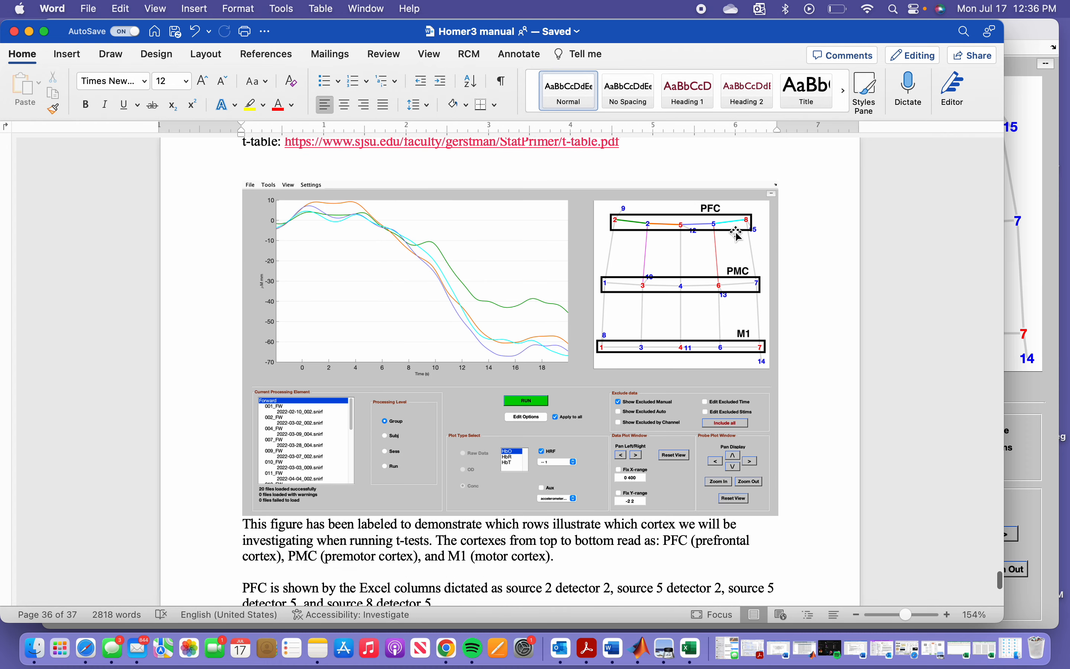
left_click(1037, 342)
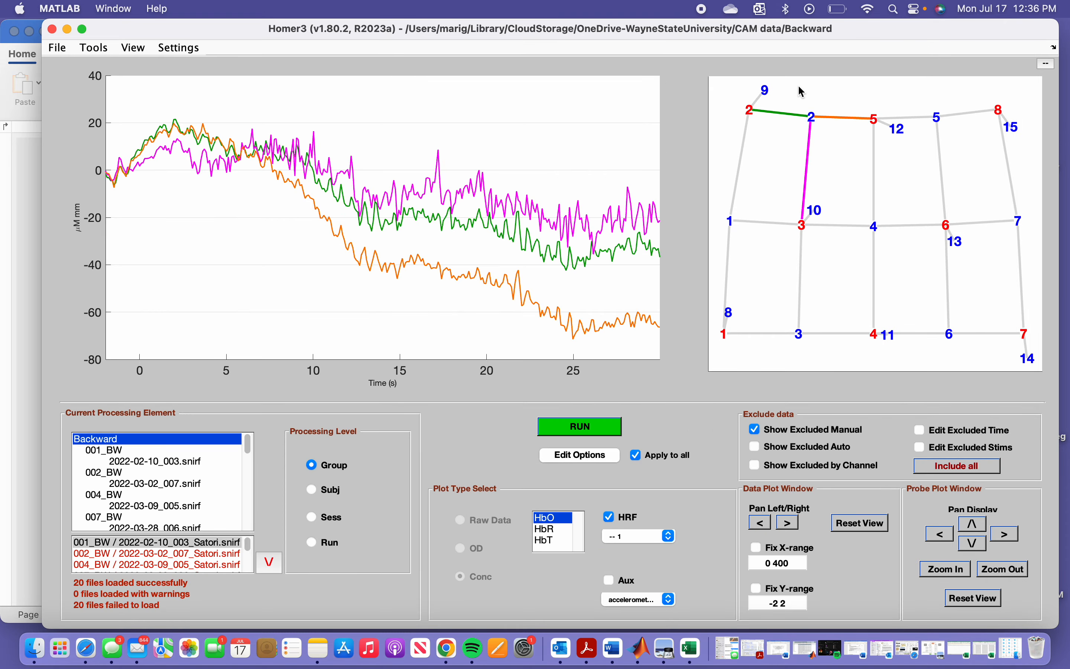
left_click(31, 268)
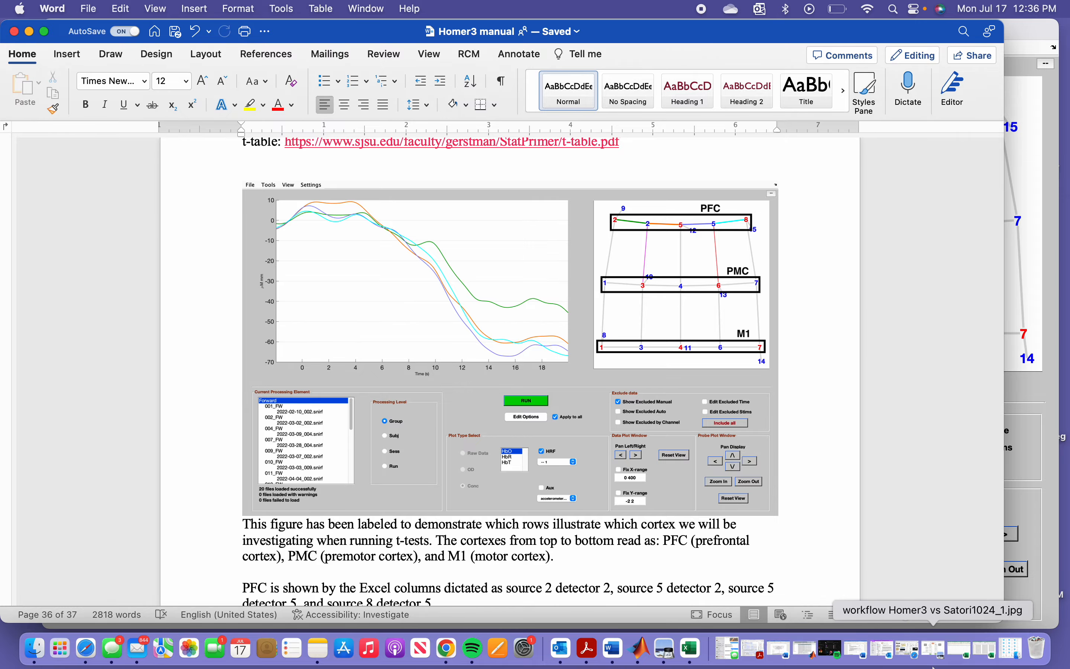
Bring up the AVERAGES FOR CORTEXES (F+B).2 workbook in Excel and examine the PFC (F) channel headers and average column
left_click(958, 661)
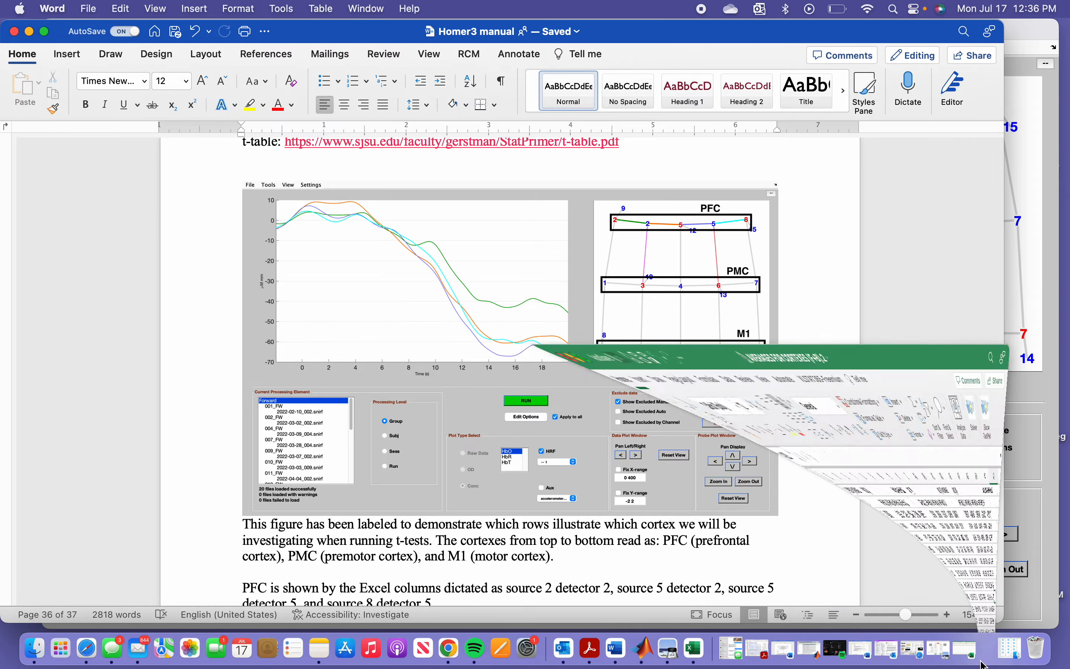
scroll(150, 242, "left", 5)
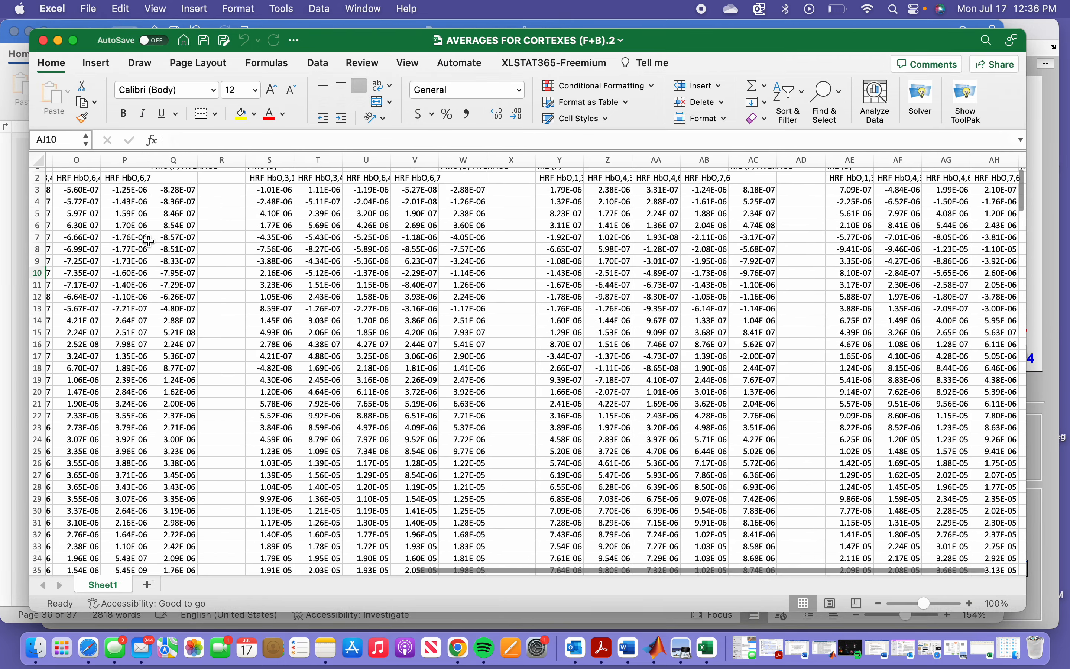
scroll(149, 241, "left", 10)
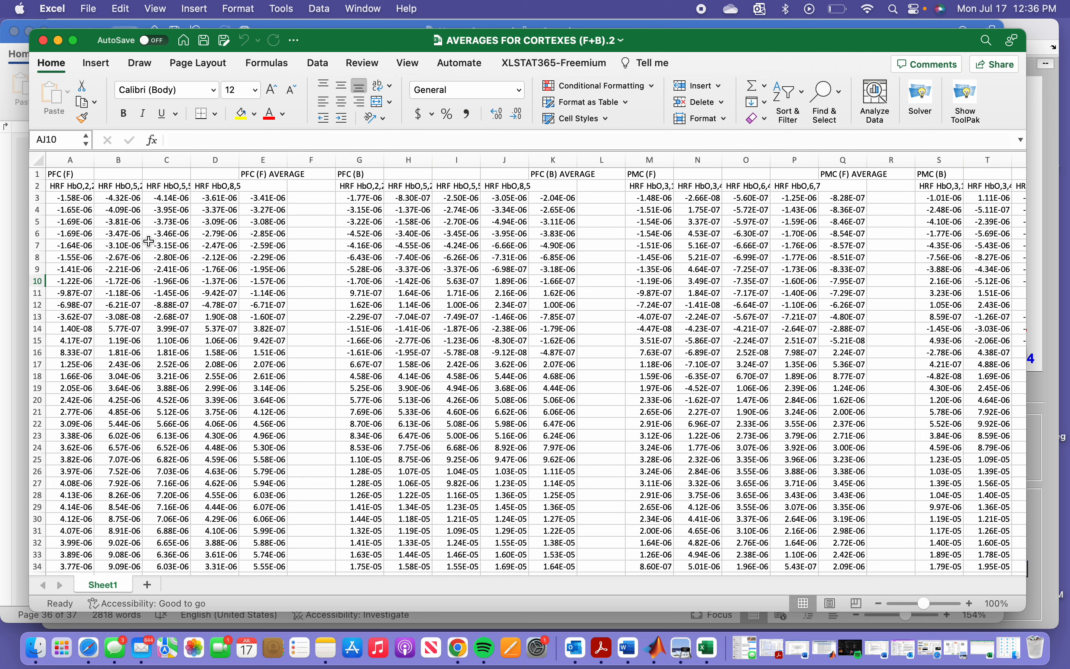
left_click(82, 188)
left_click(109, 187)
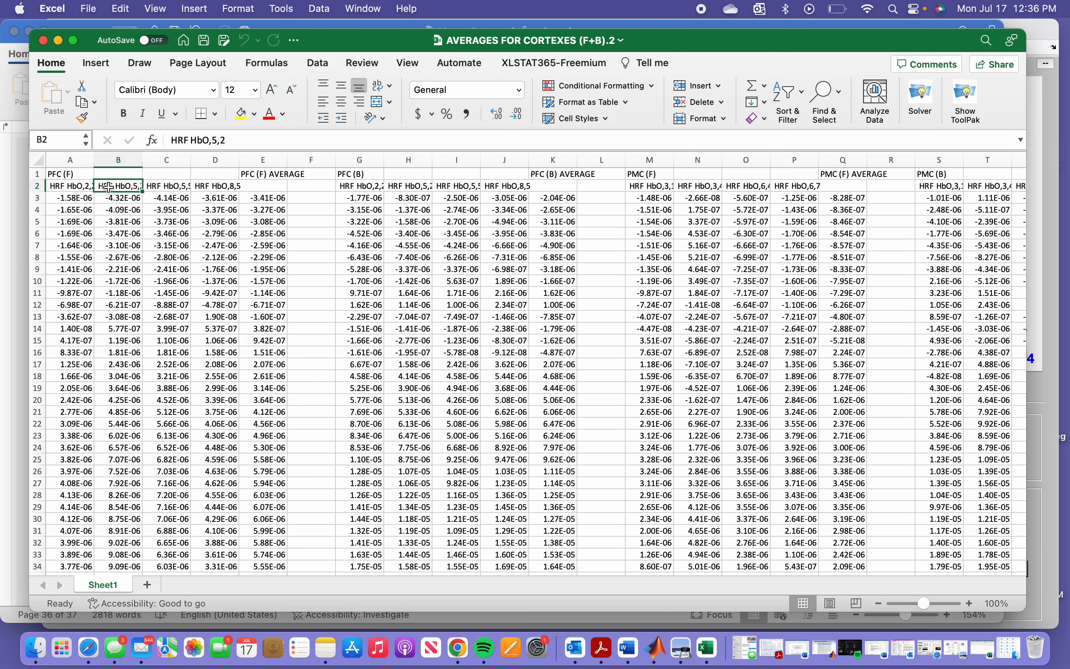
left_click(161, 186)
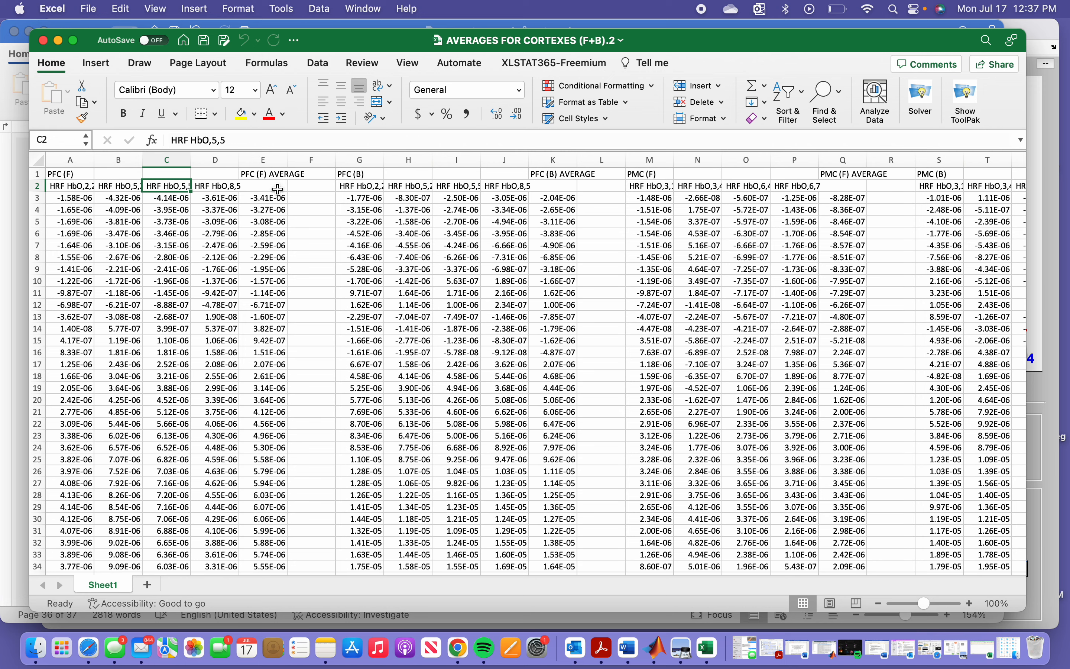
left_click(277, 187)
double_click(272, 177)
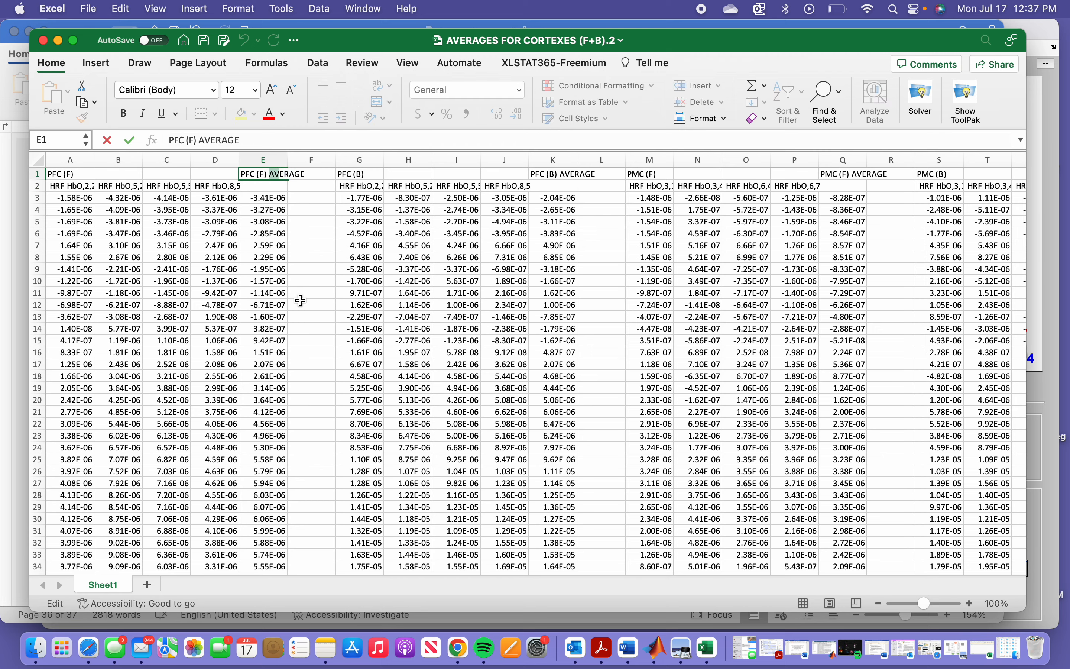
left_click(311, 304)
Examine the PMC and M1 forward and backward columns, their averages, and the time column across the sheet
scroll(726, 341, "right", 10)
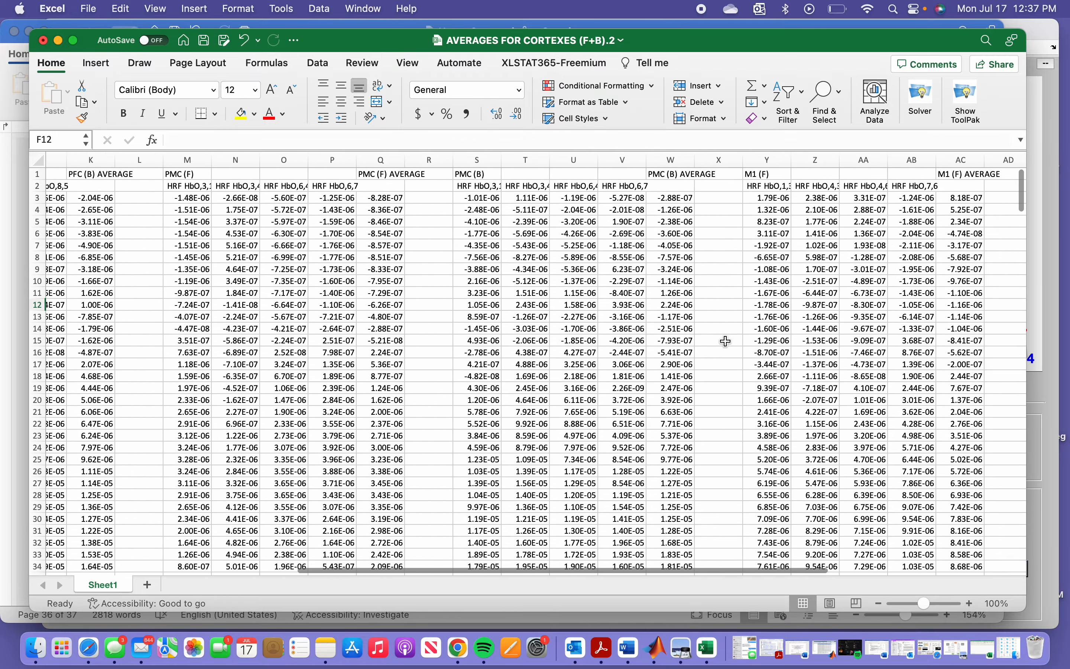
scroll(726, 341, "right", 9)
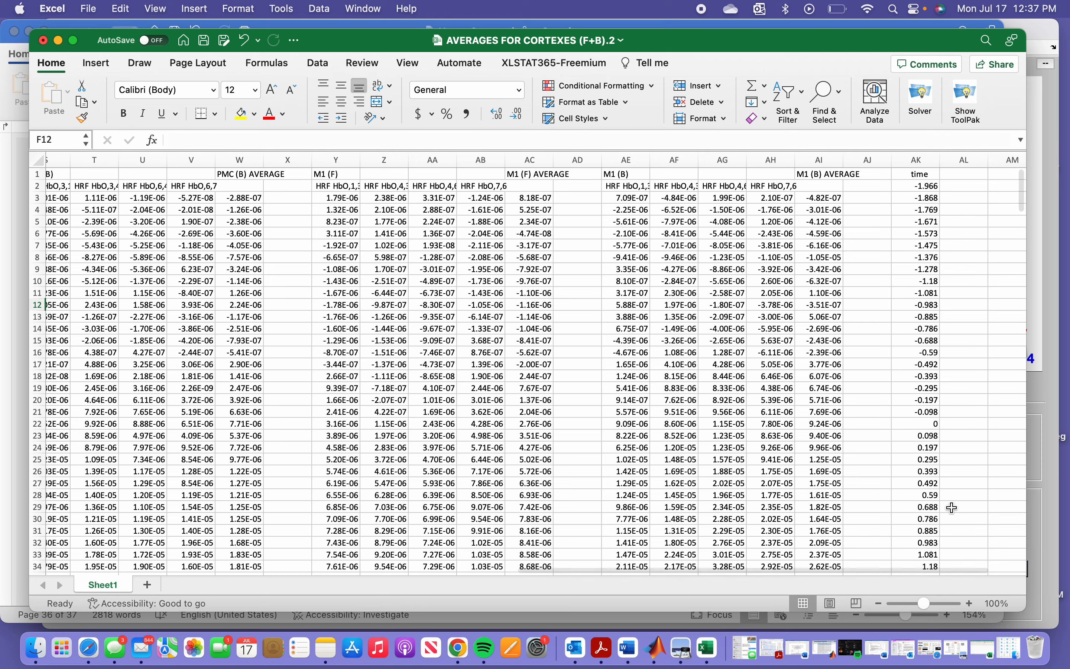
scroll(953, 507, "down", 5)
scroll(953, 508, "right", 3)
scroll(955, 507, "up", 5)
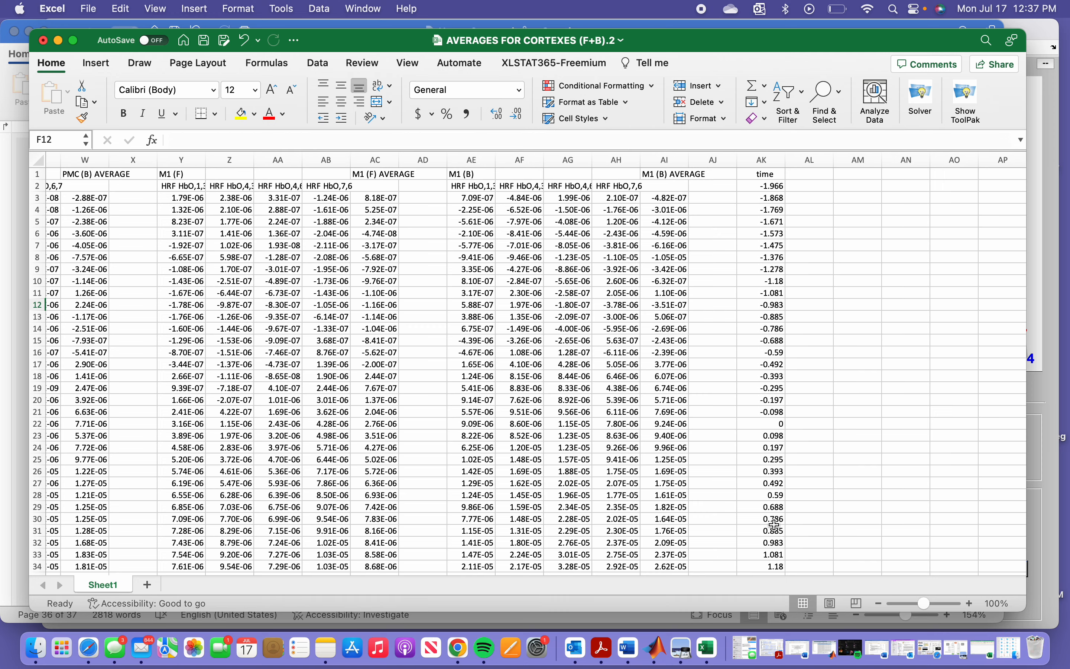
scroll(607, 409, "left", 10)
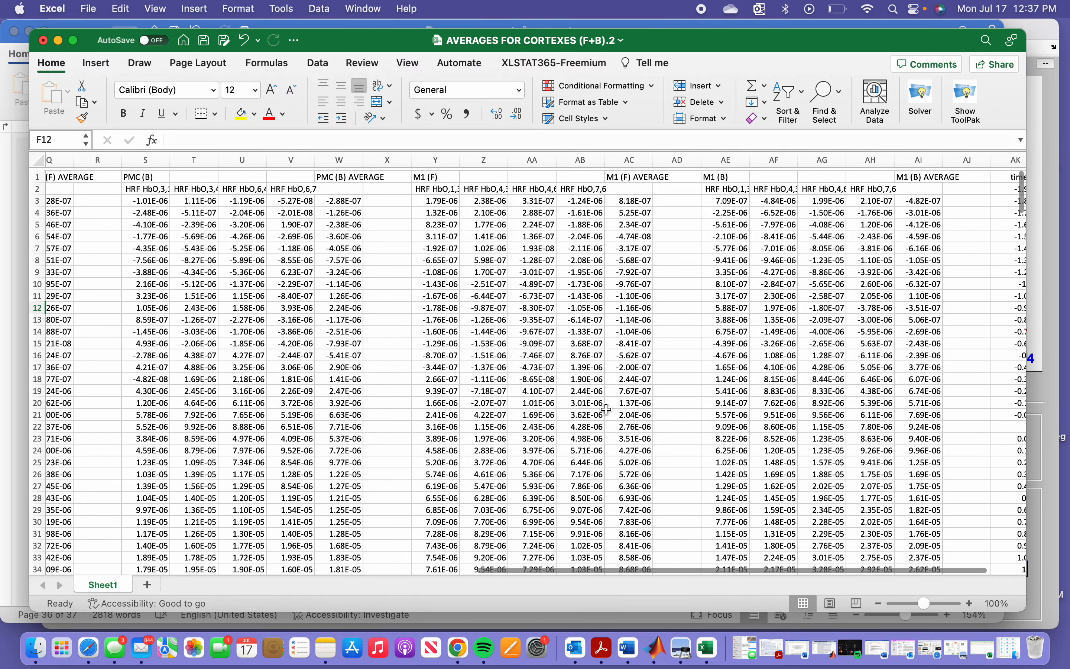
Minimise the AVERAGES FOR CORTEXES (F+B).2 workbook and the Homer3 window to reveal the desktop
scroll(606, 409, "right", 1)
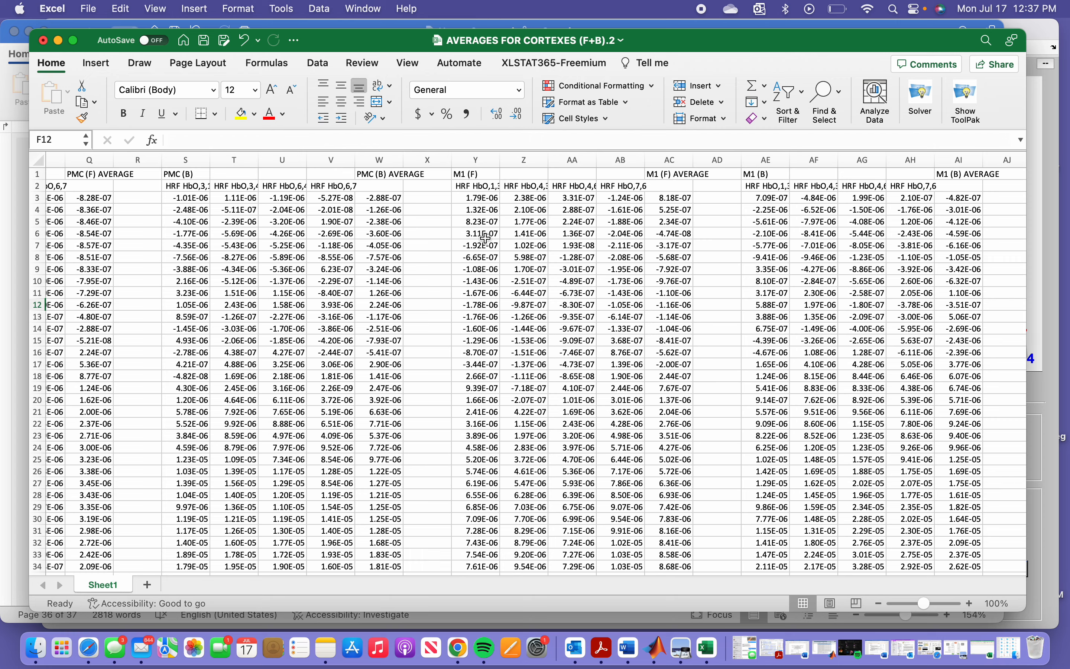
scroll(468, 235, "left", 2)
scroll(468, 234, "left", 15)
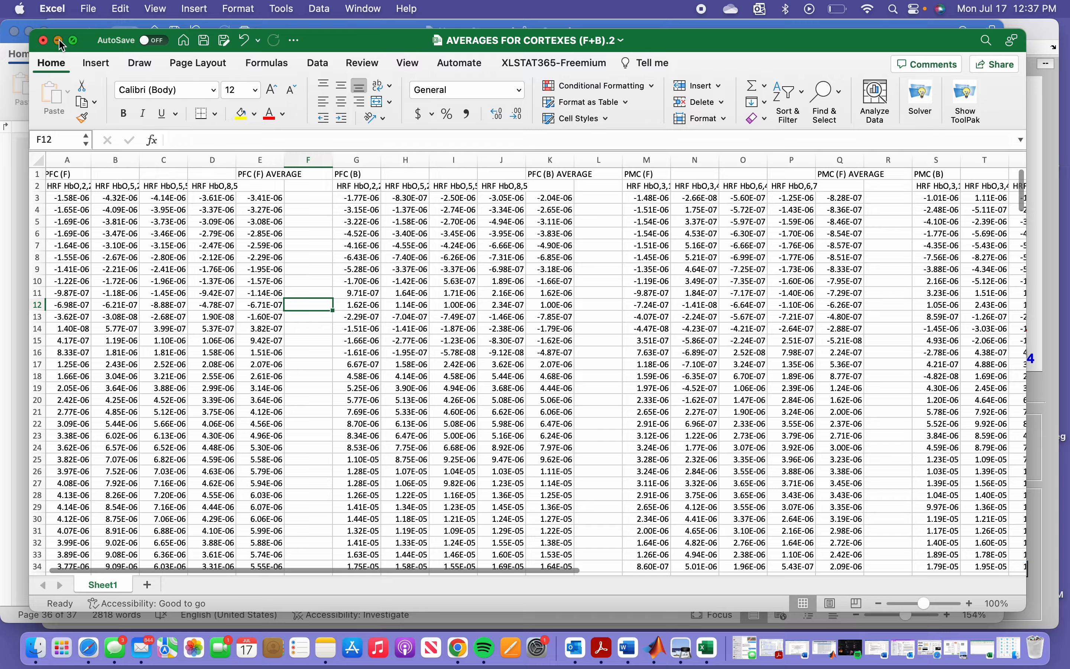
left_click(59, 40)
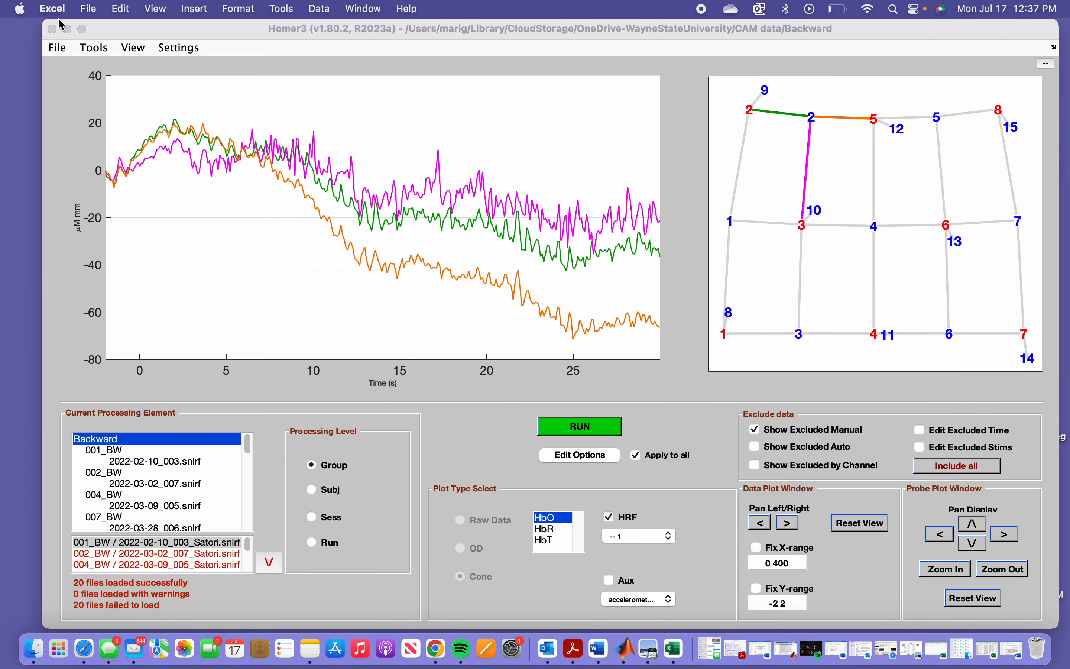
left_click(68, 30)
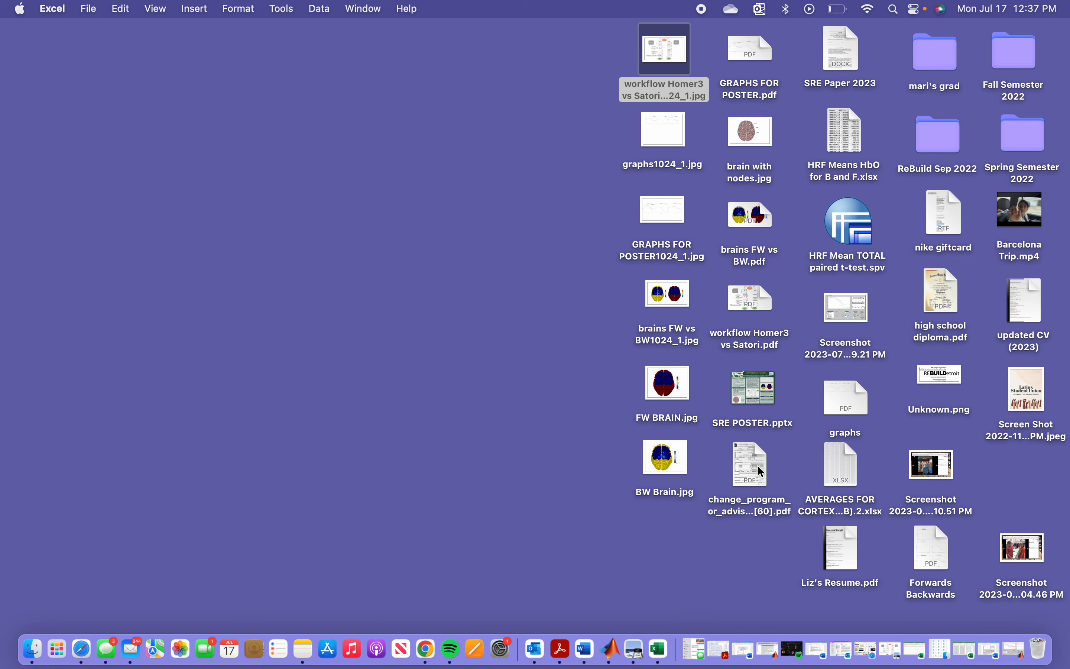
Launch SPSS Statistics and open a new, empty dataset from its welcome dialog
left_click(54, 661)
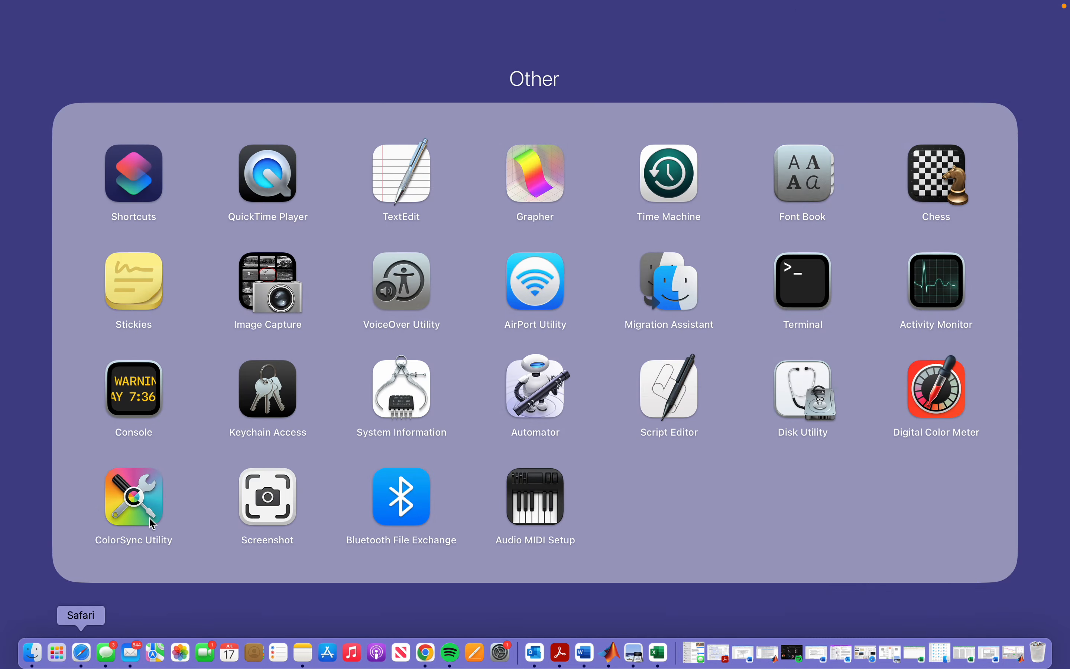
left_click(608, 624)
scroll(854, 385, "right", 5)
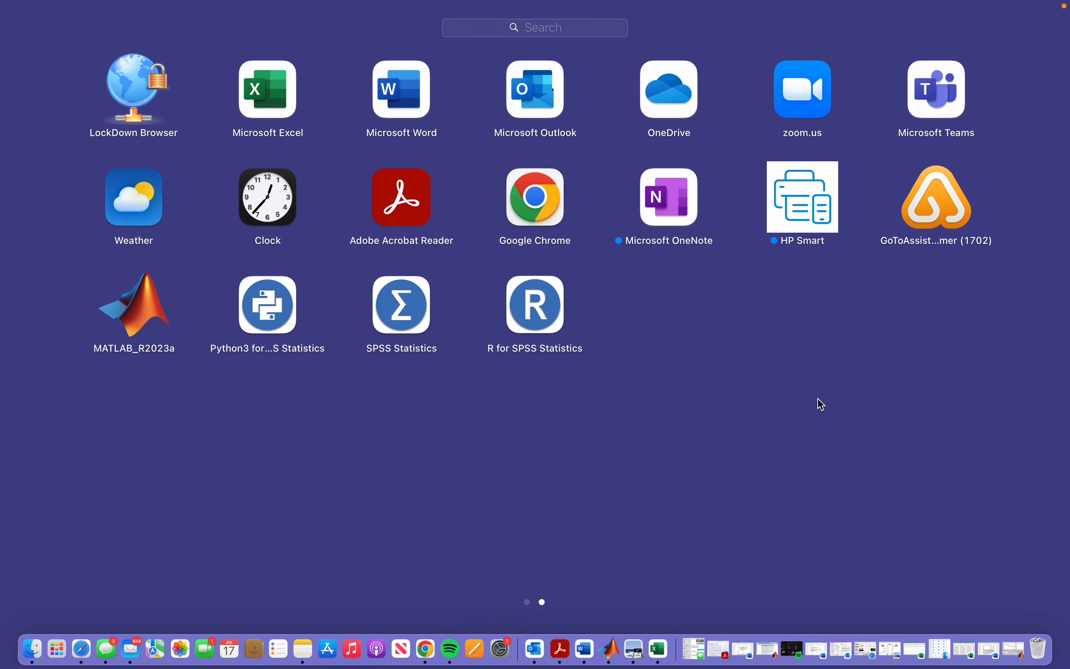
left_click(406, 327)
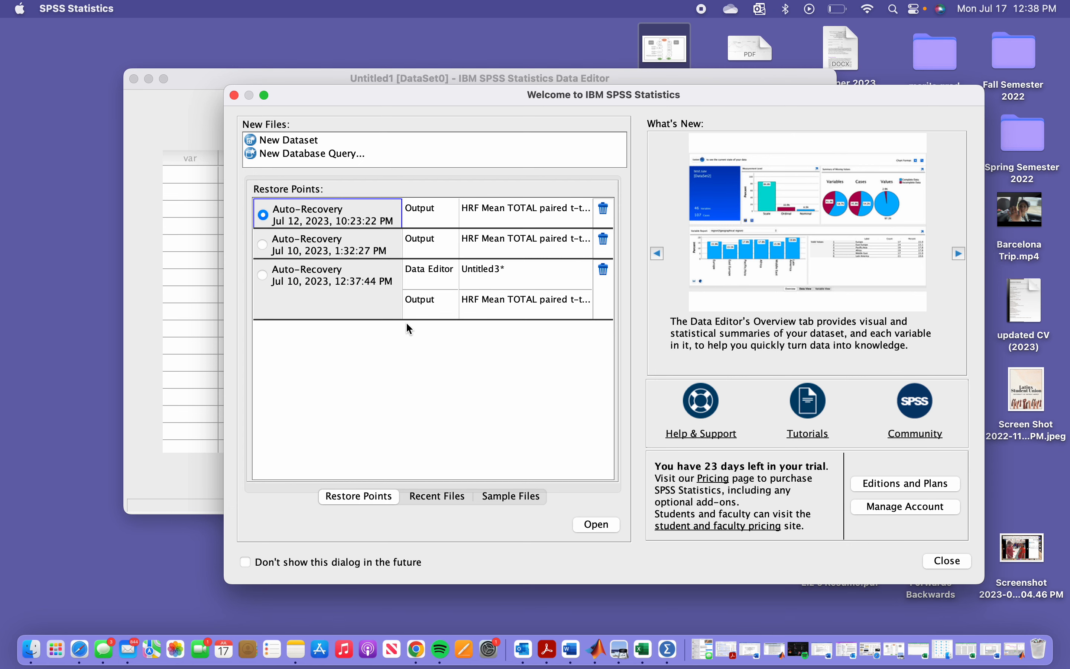
left_click(316, 141)
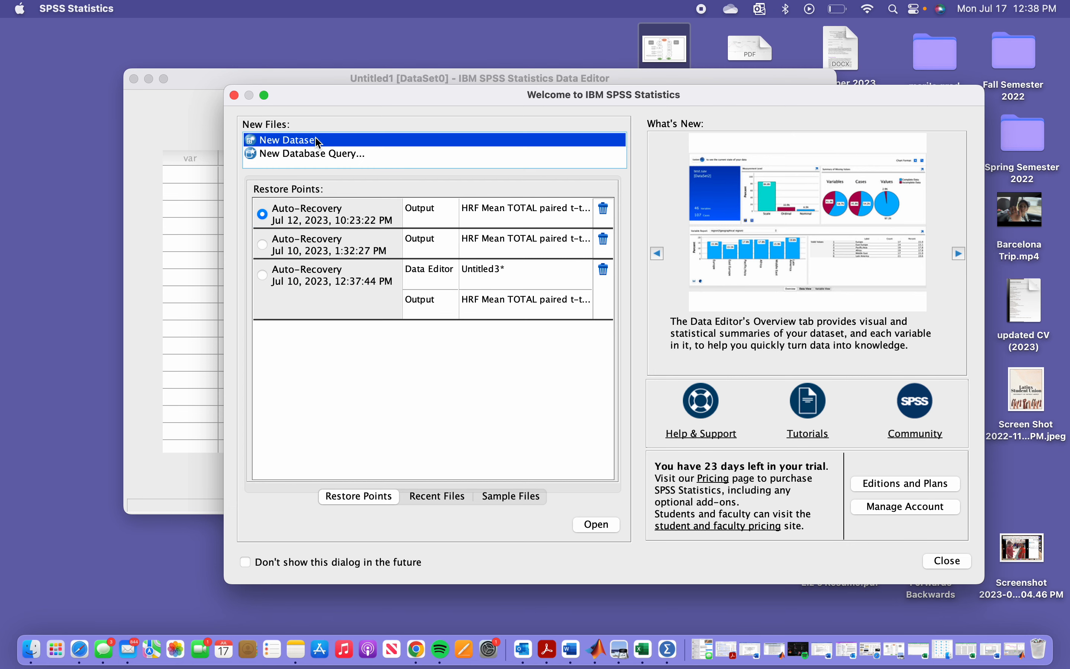
left_click(595, 524)
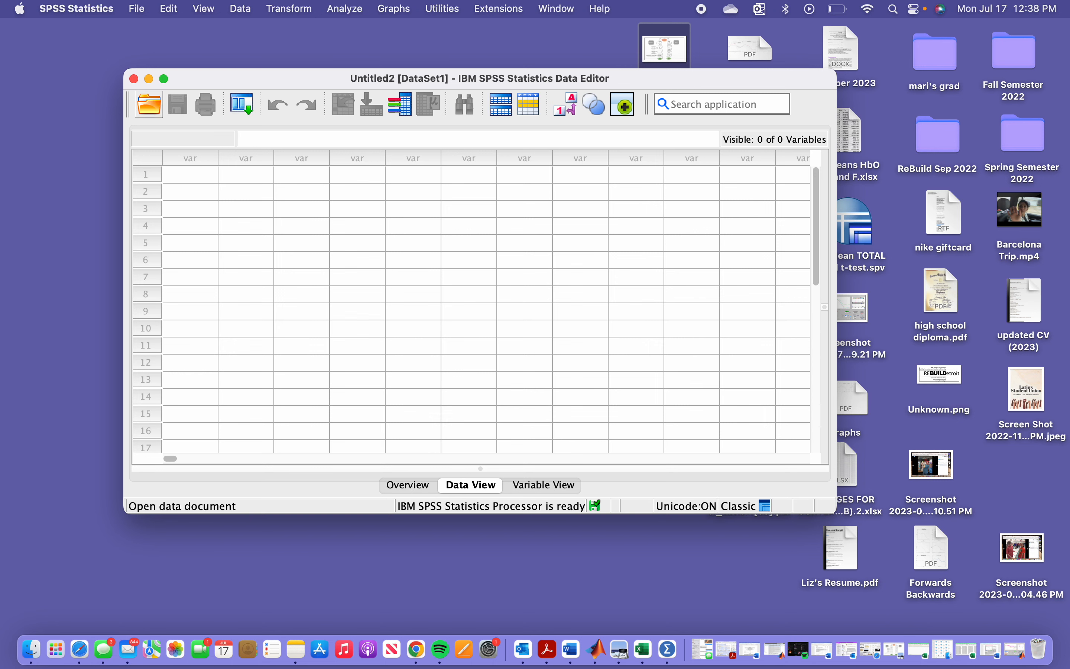
Import Sheet1 of AVERAGES FOR CORTEXES (F+B).2.xlsx from the Desktop, reading variable names from the first row of data
left_click(151, 104)
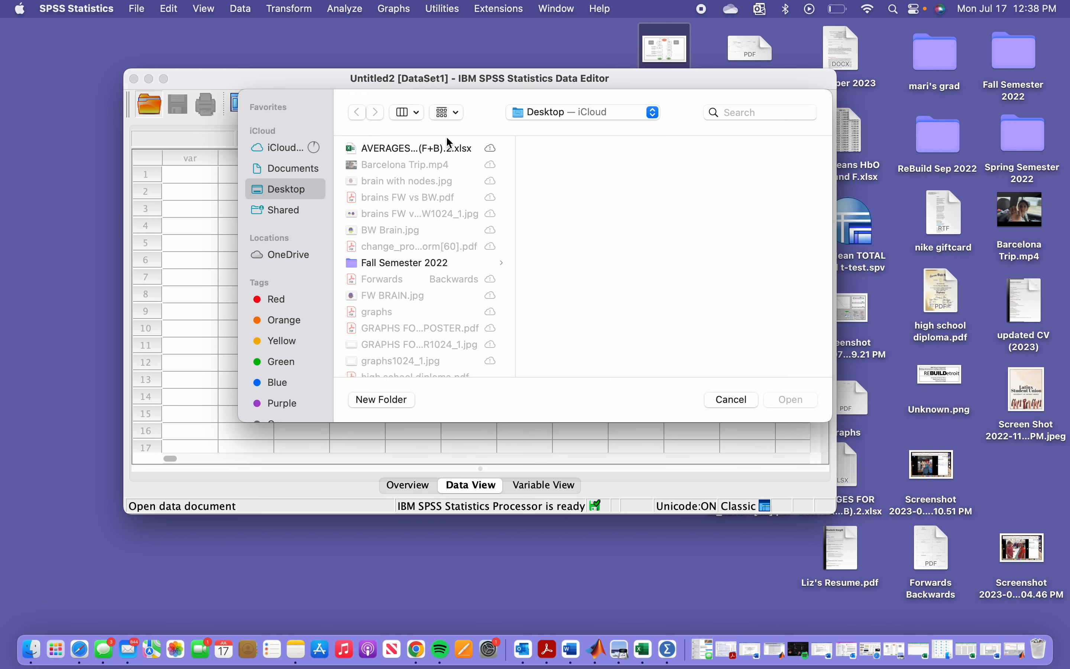
left_click(455, 148)
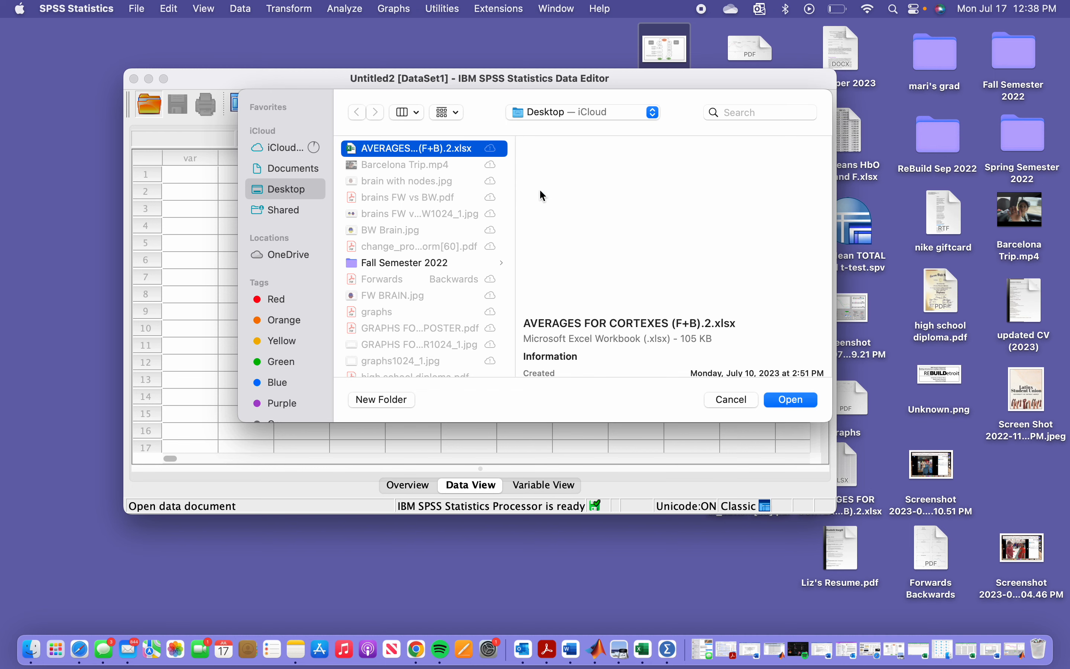
left_click(792, 401)
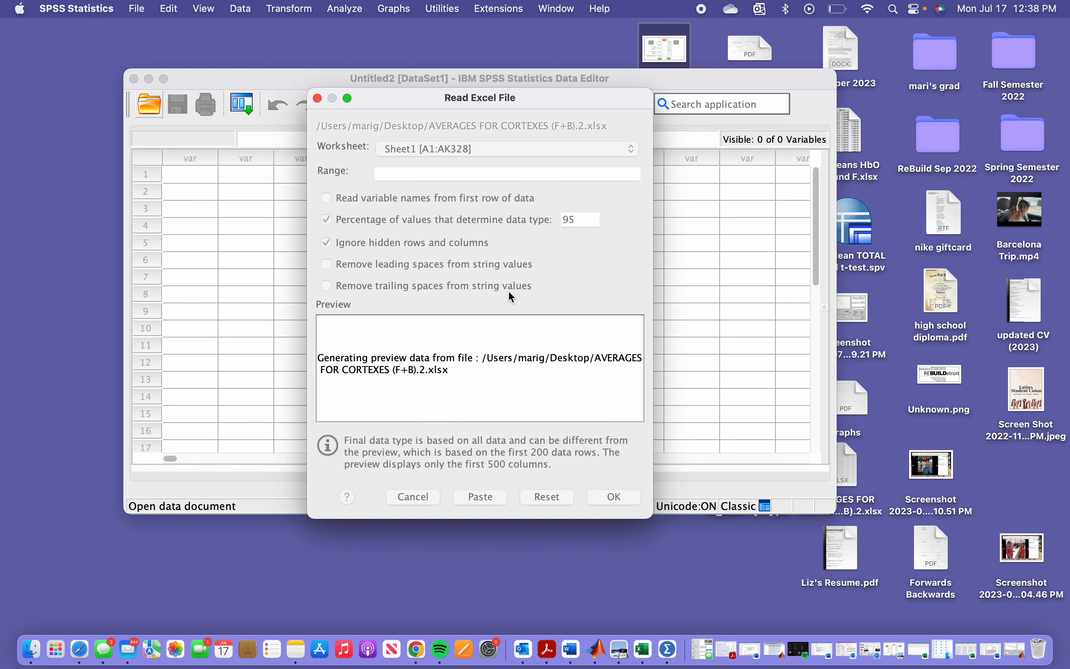
left_click(478, 197)
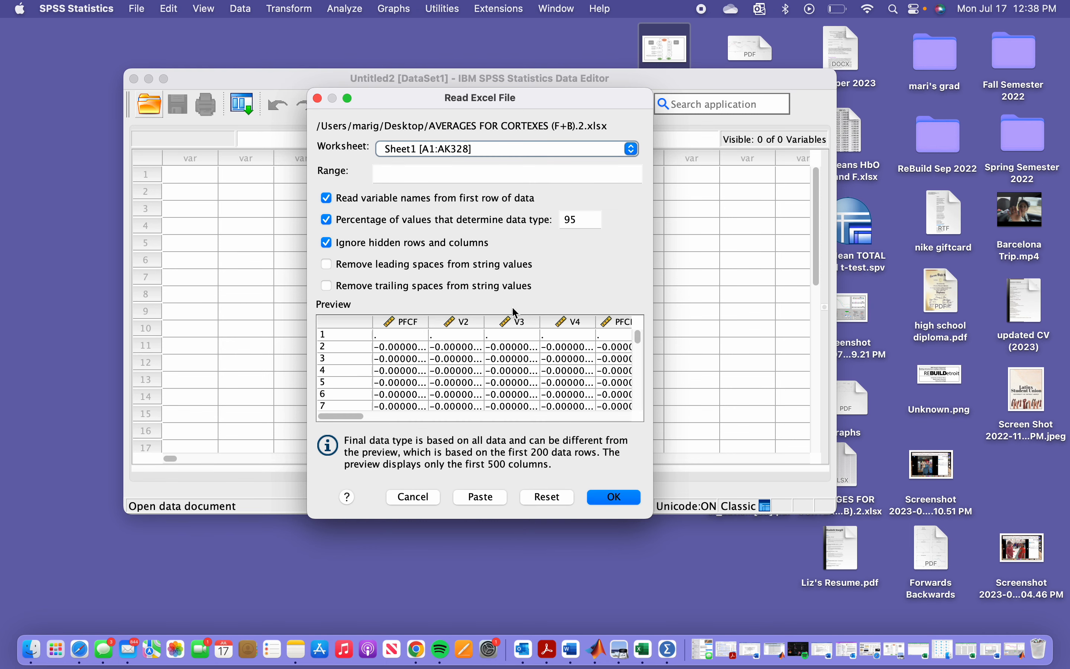
left_click(615, 497)
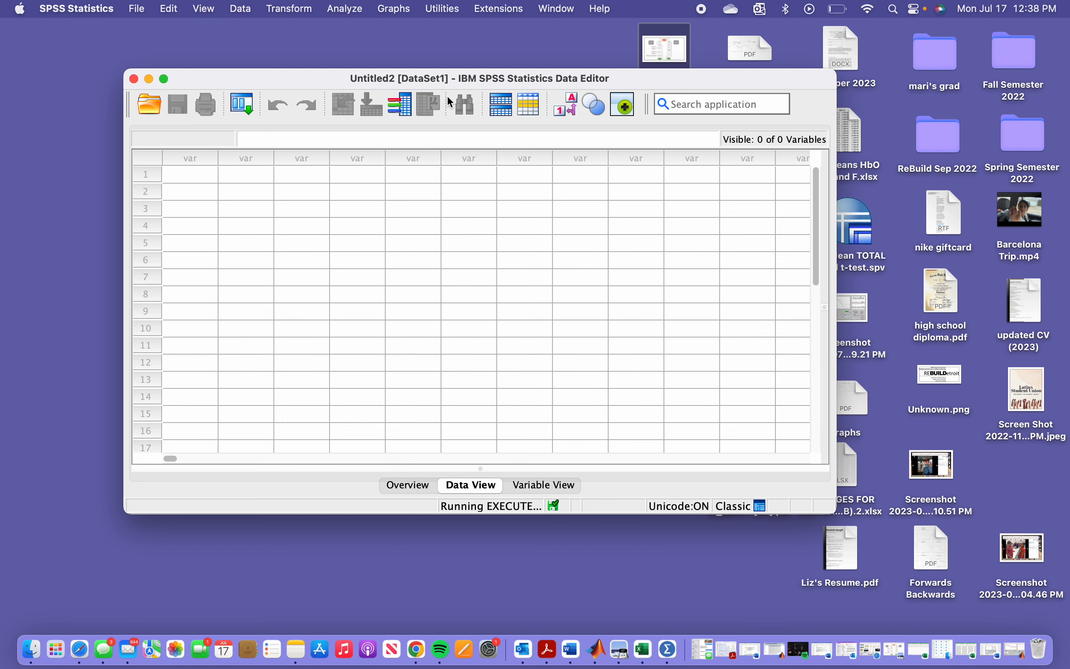
Reposition the data editor windows and examine the imported variables, especially the PFC (F) AVERAGE and PFC (B) AVERAGE columns
left_click_drag(685, 81, 599, 40)
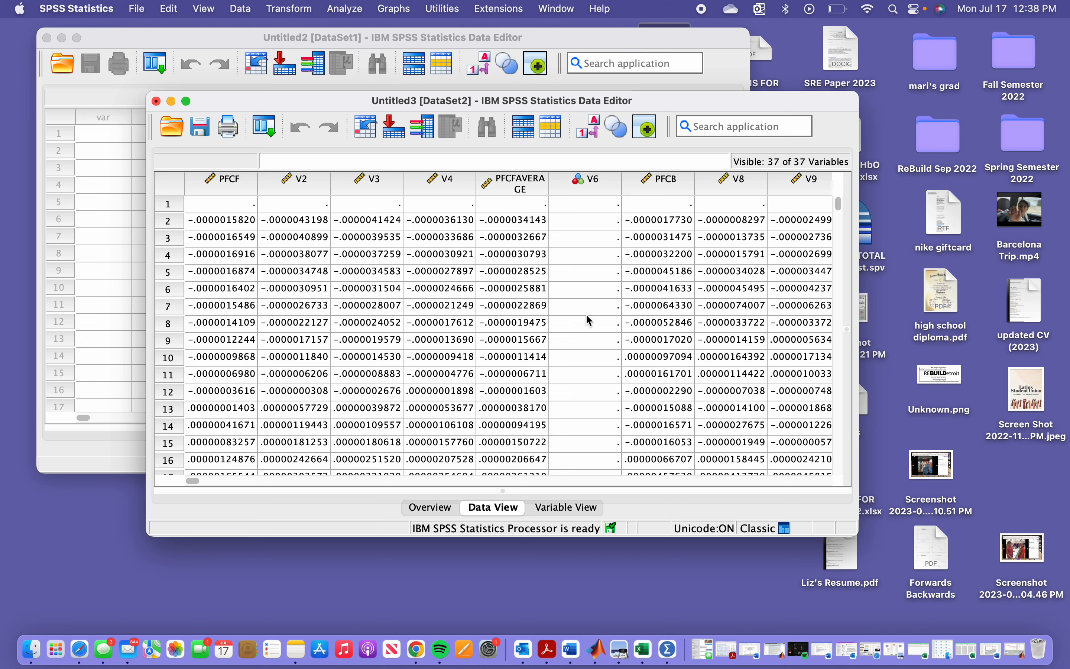
left_click_drag(677, 107, 588, 54)
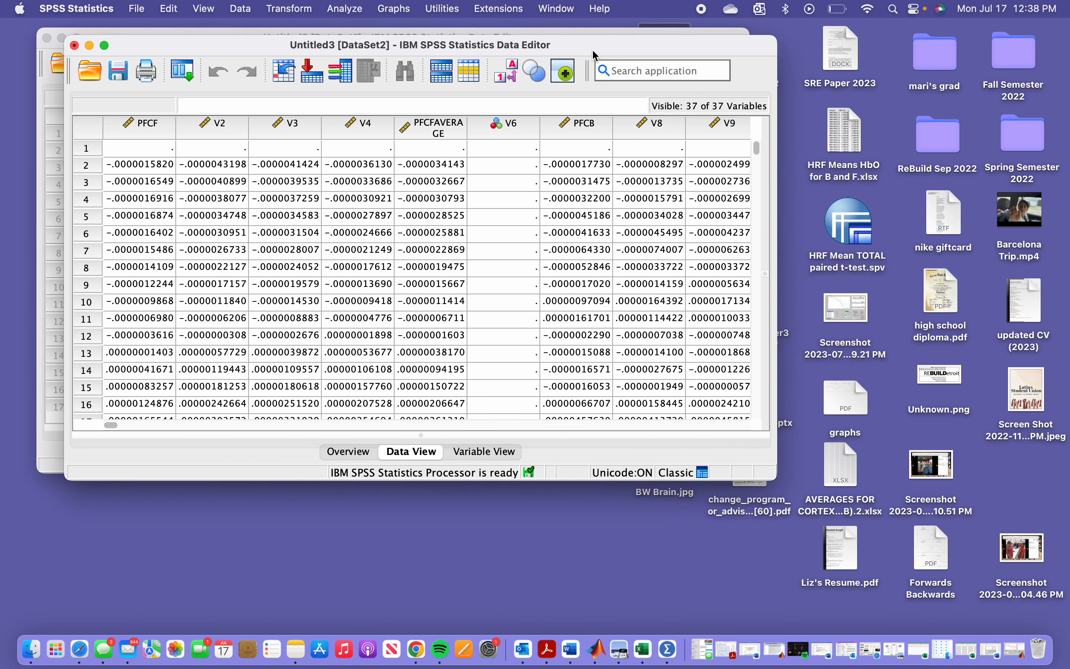
left_click(427, 138)
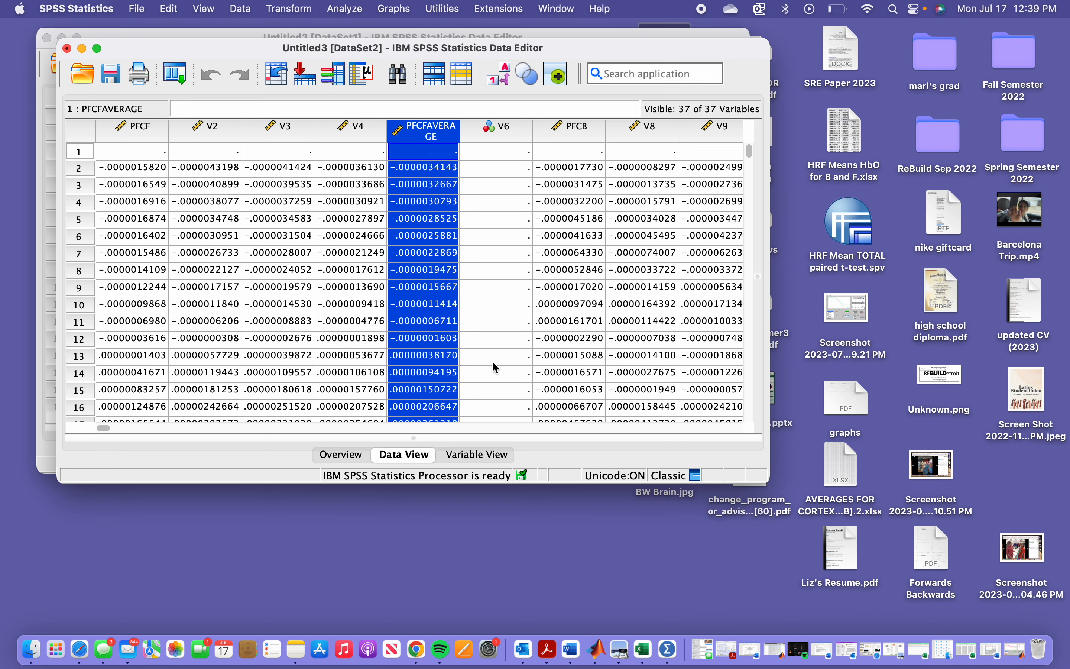
scroll(434, 372, "right", 15)
scroll(435, 372, "left", 15)
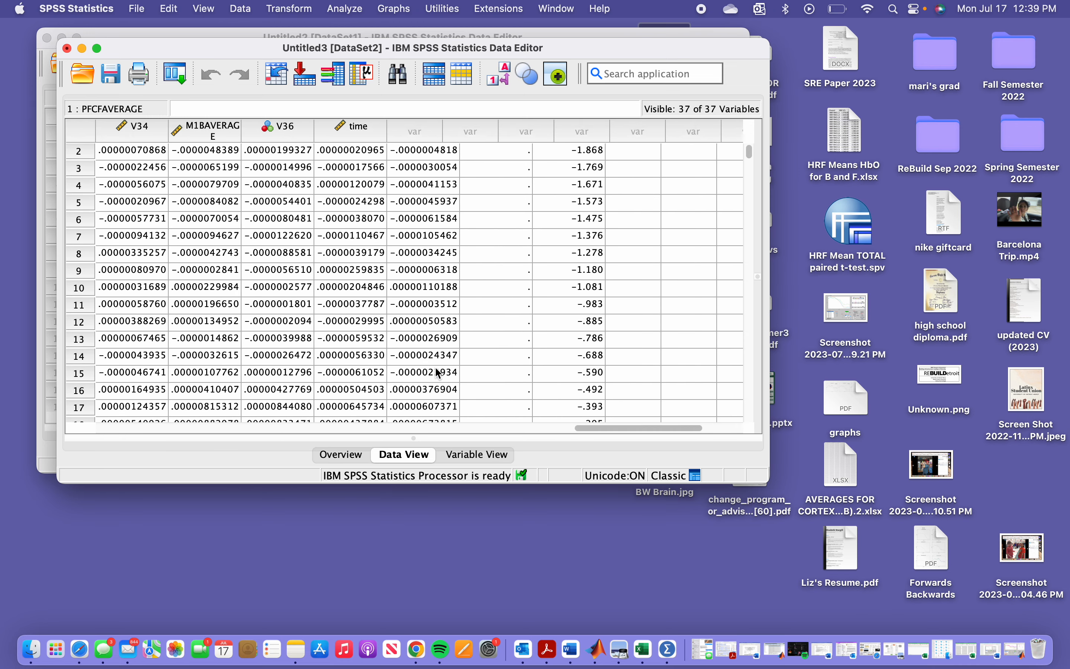
scroll(438, 373, "right", 8)
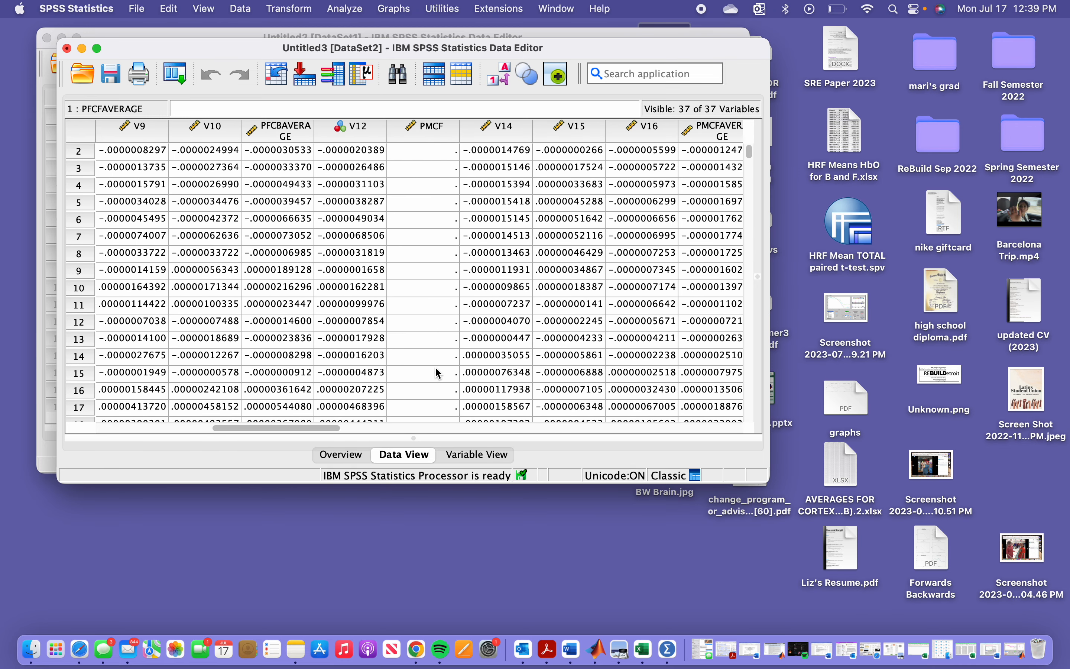
scroll(437, 373, "left", 2)
scroll(437, 373, "down", 1)
scroll(436, 134, "up", 1)
left_click(437, 135)
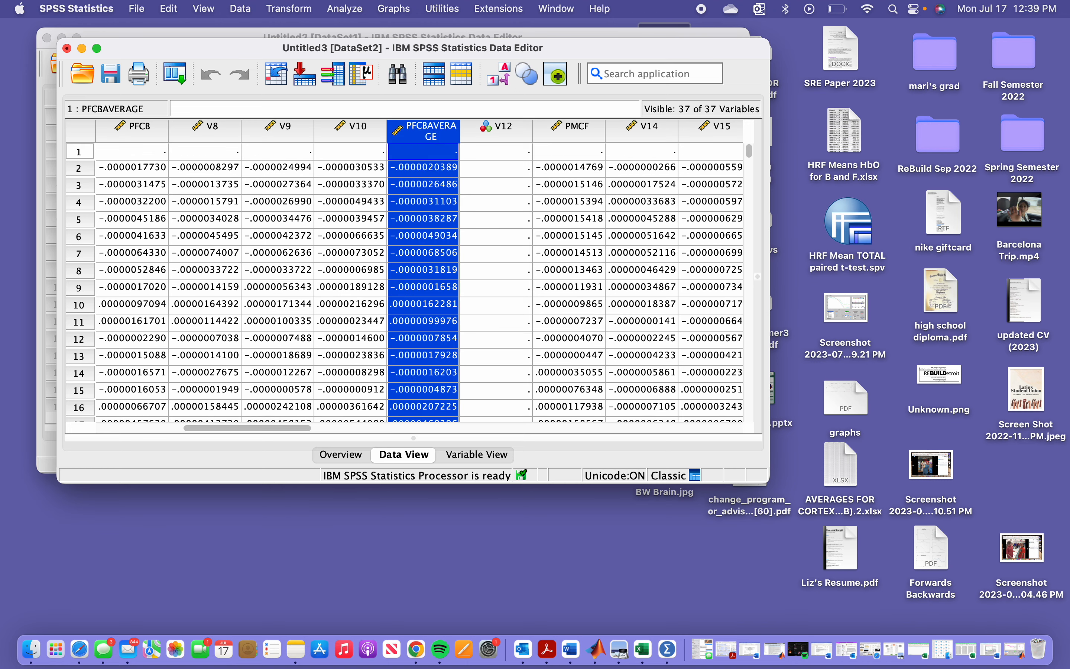
scroll(338, 304, "left", 6)
scroll(338, 304, "down", 3)
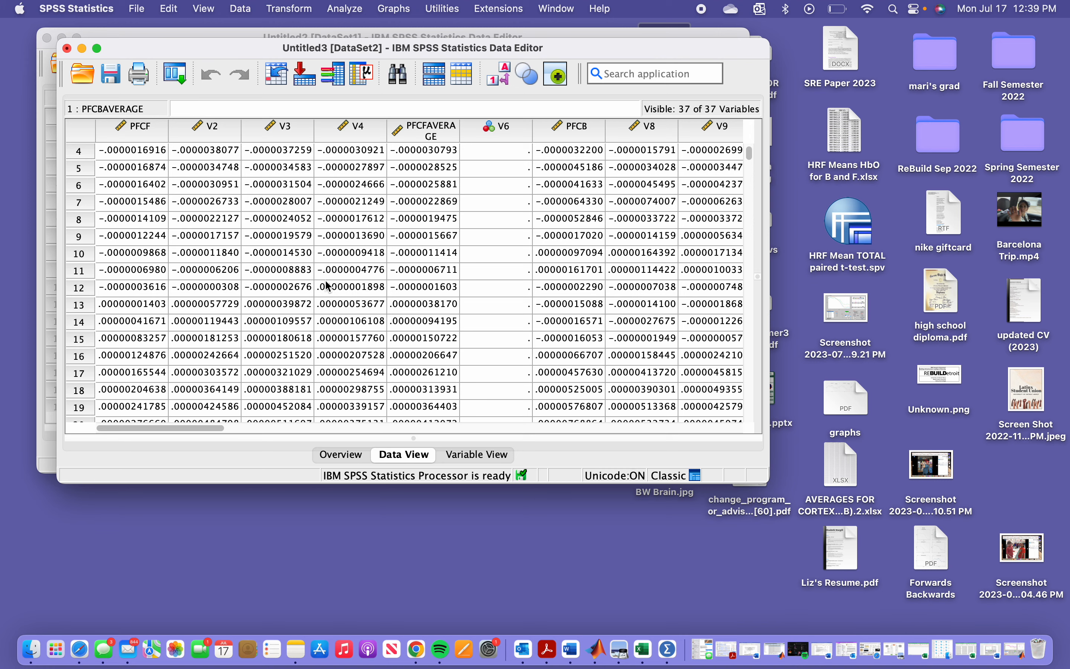
Run a Paired-Samples T Test with PFC (F) AVERAGE as Variable1 and PFC (B) AVERAGE as Variable2
left_click(137, 9)
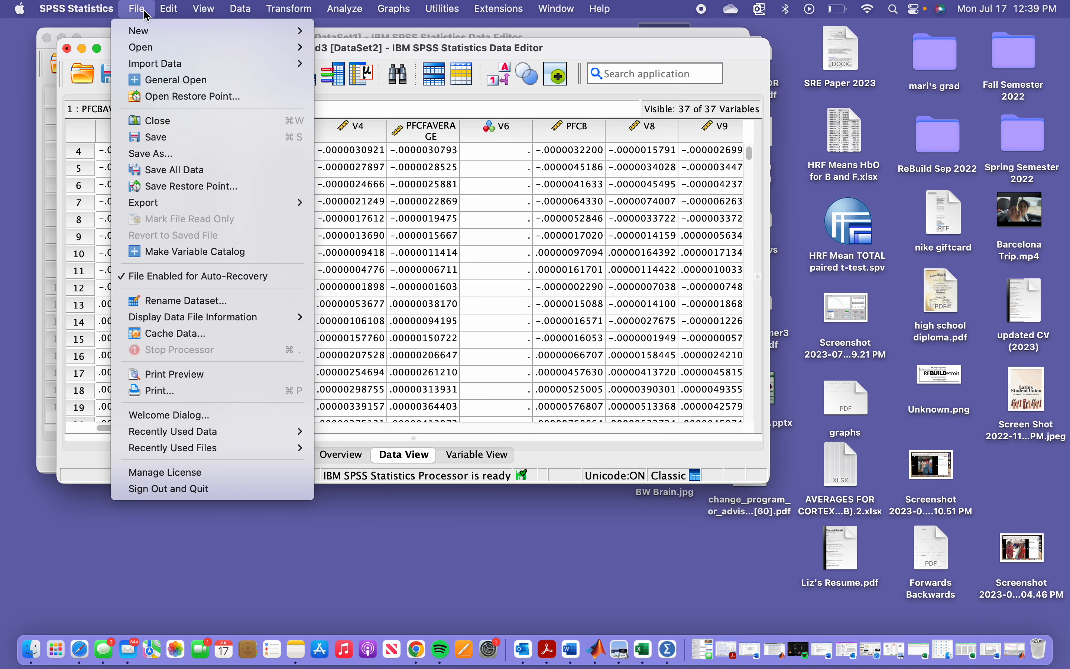
mouse_move(349, 9)
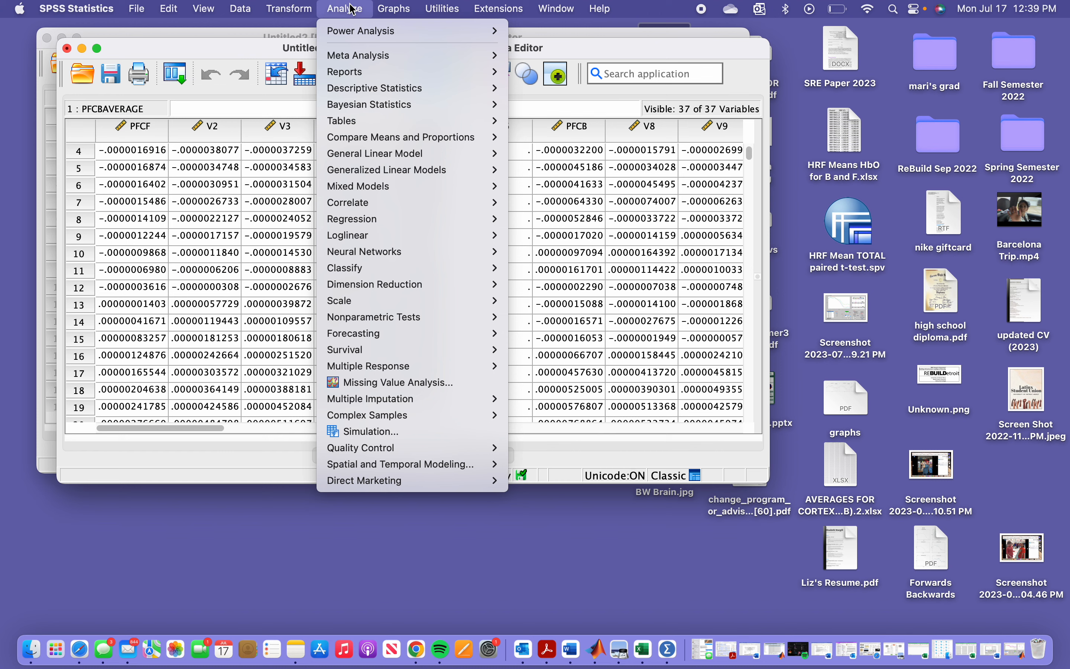
mouse_move(398, 85)
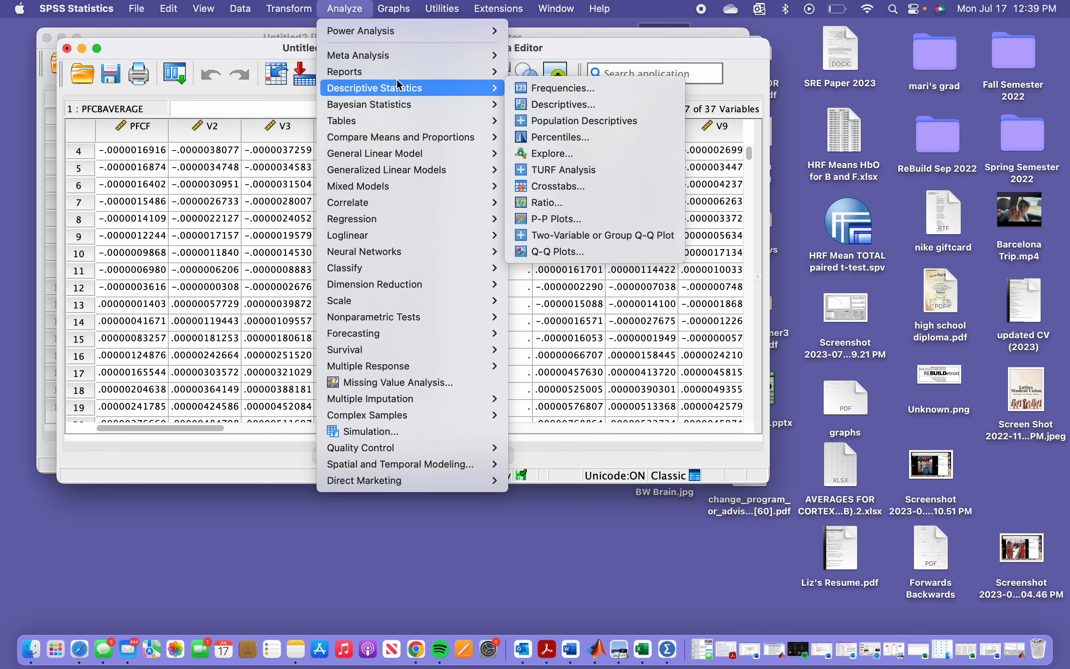
mouse_move(395, 219)
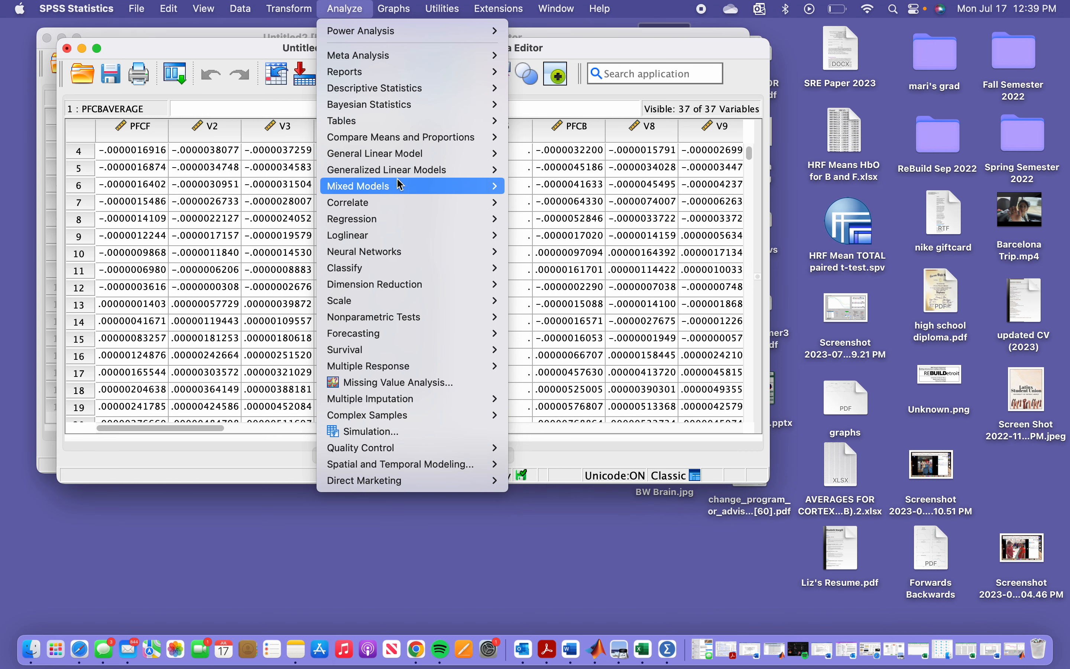
mouse_move(410, 144)
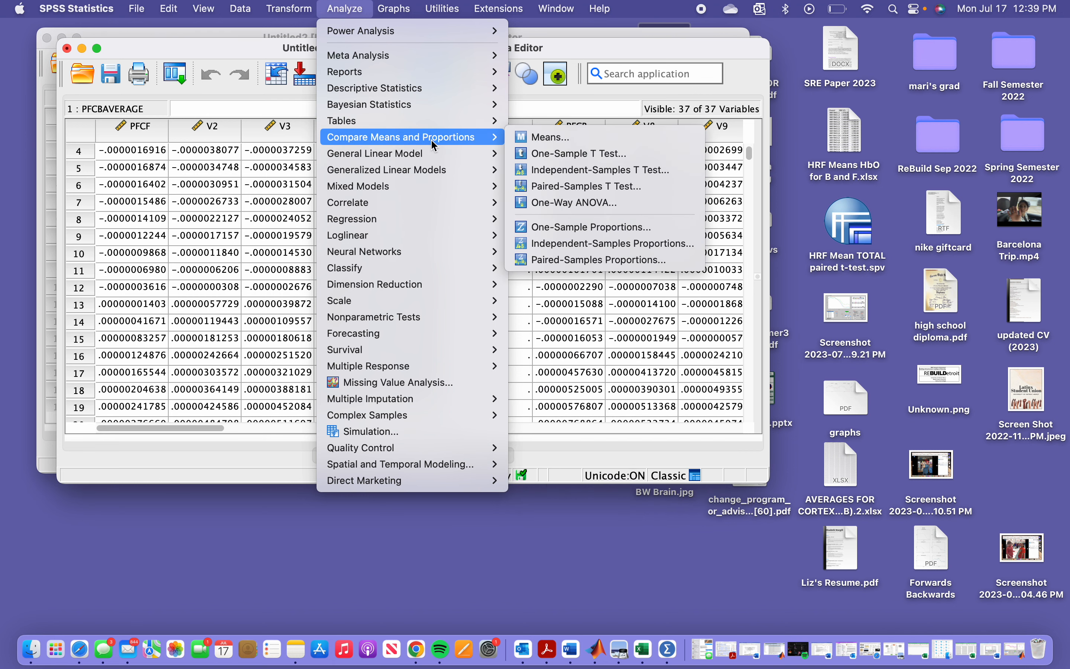
left_click(582, 187)
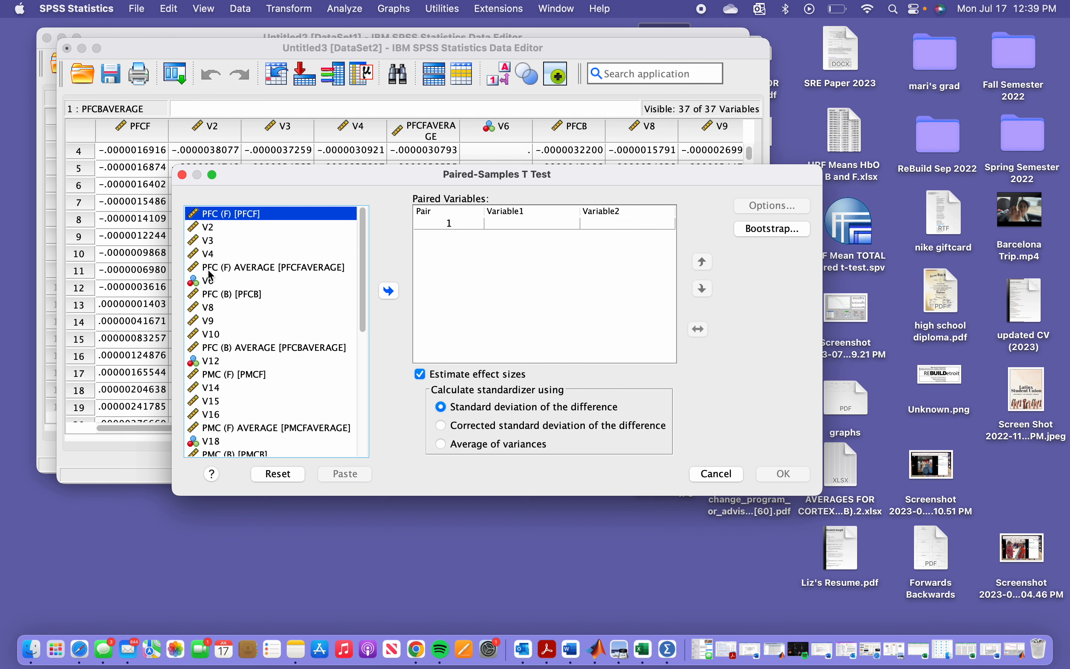
left_click(260, 267)
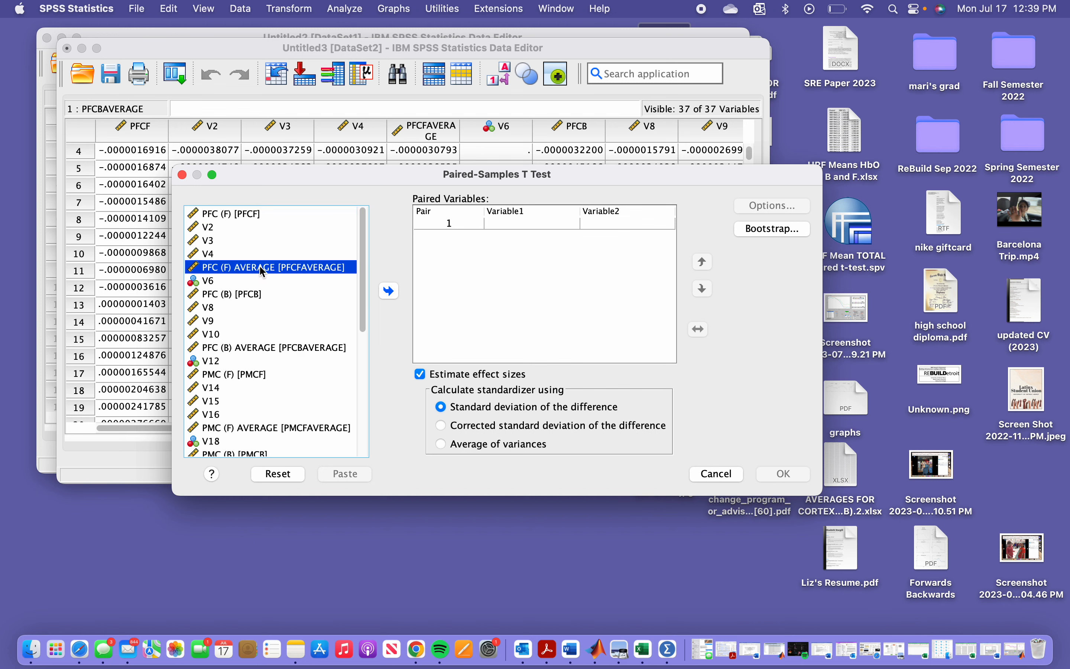
left_click(389, 292)
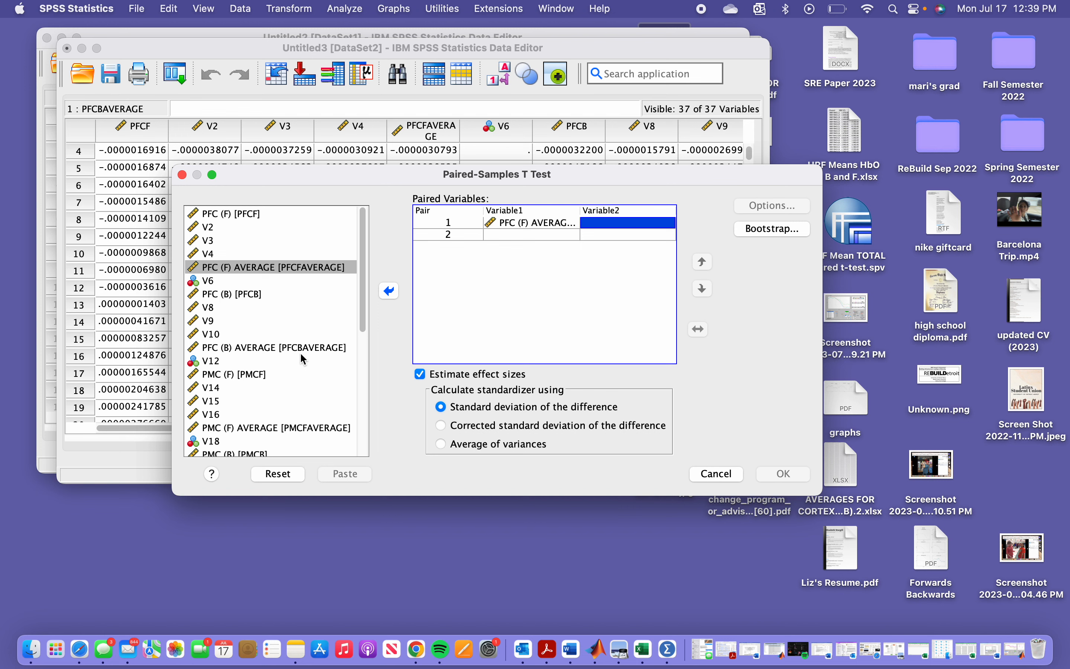
left_click(299, 348)
left_click(390, 291)
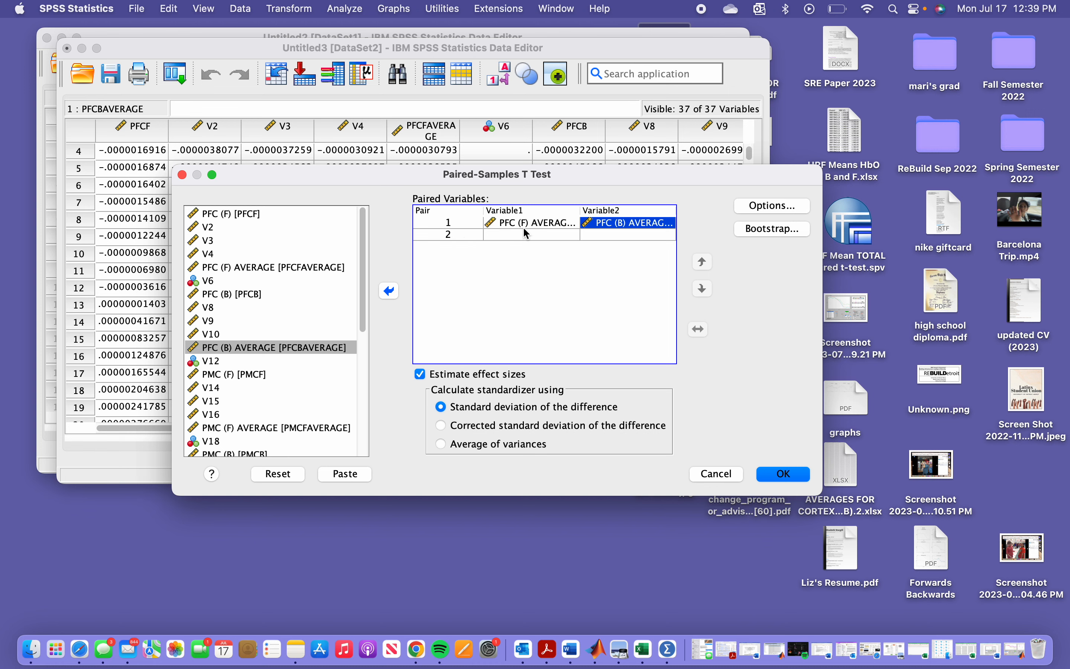
left_click(785, 477)
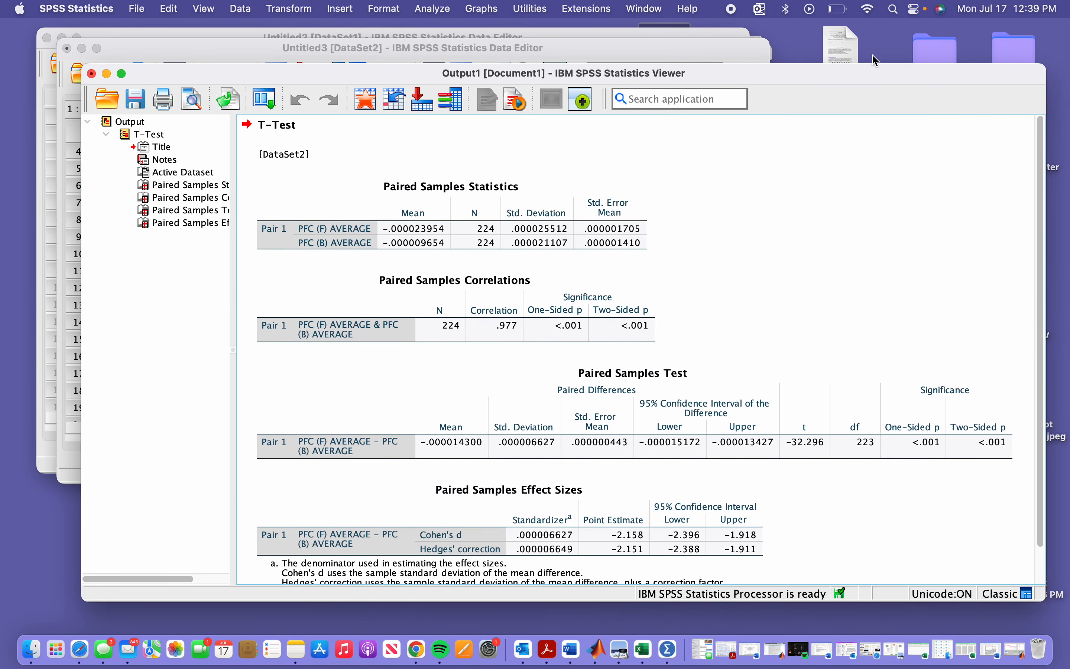
View the T-Test output in full screen to examine the Paired Samples Statistics and Paired Samples Test tables, and restore the window
left_click_drag(874, 75, 857, 38)
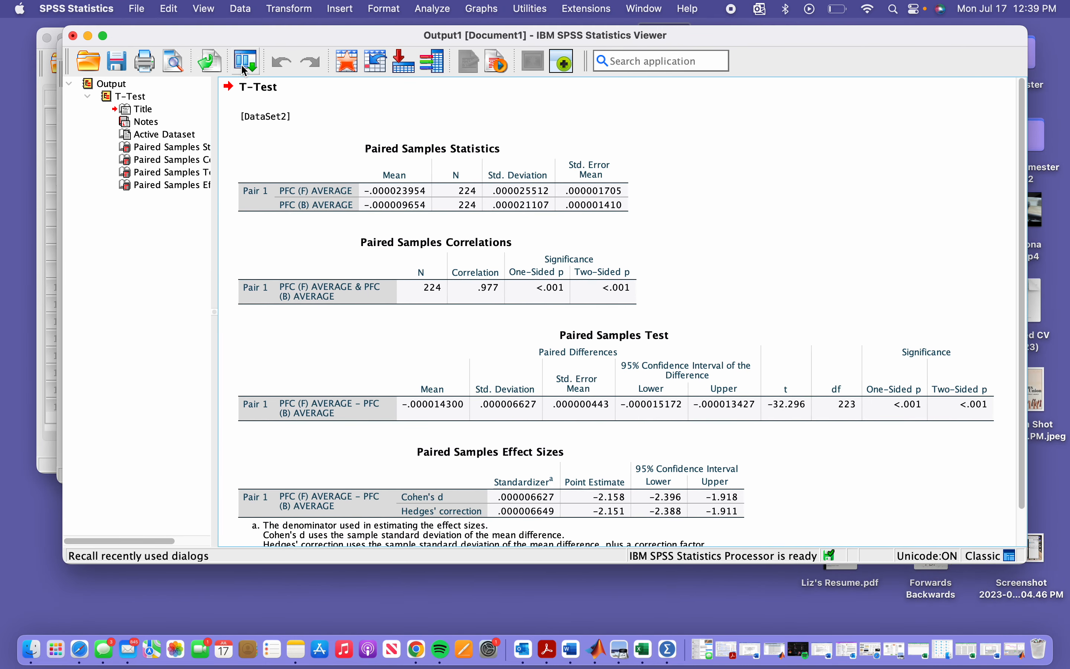
left_click(104, 35)
left_click(263, 140)
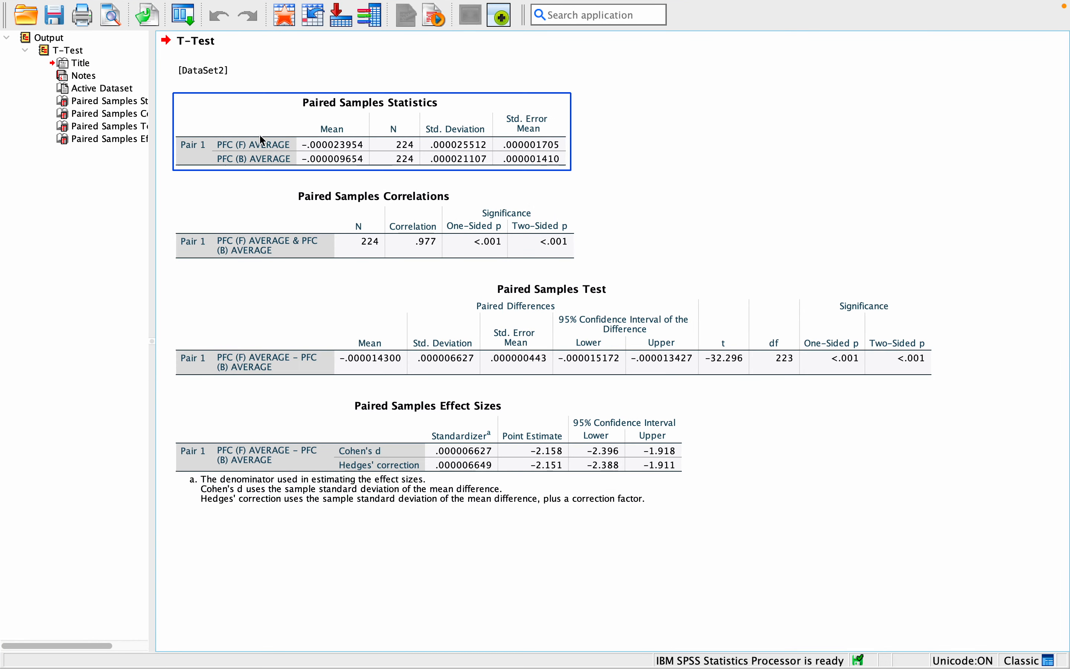
left_click(727, 104)
left_click(914, 283)
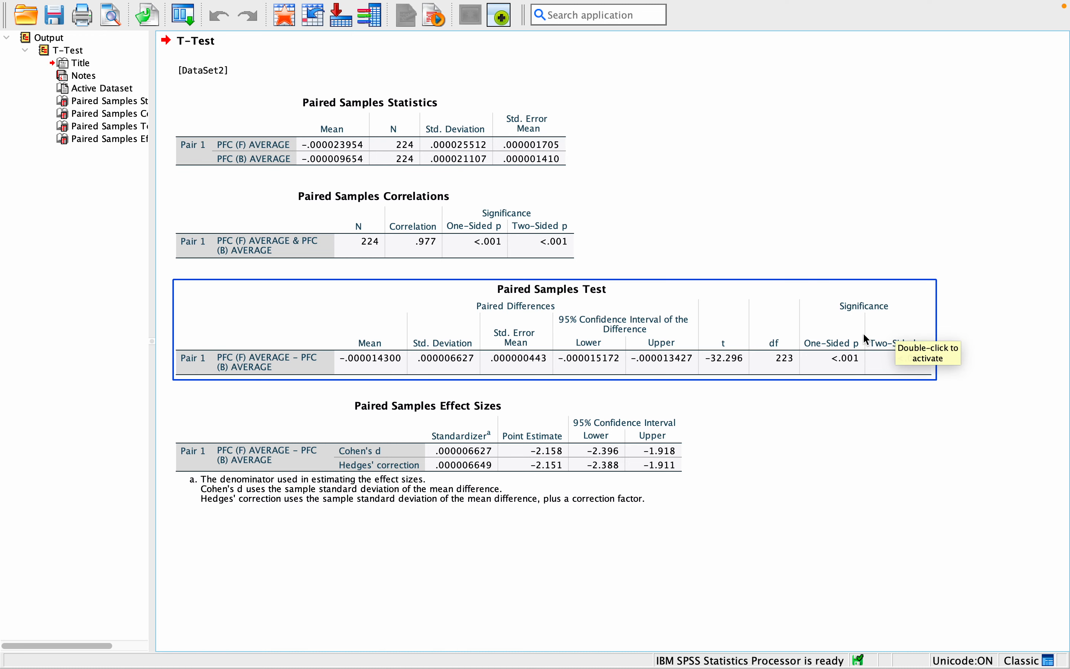
mouse_move(108, 5)
left_click(42, 31)
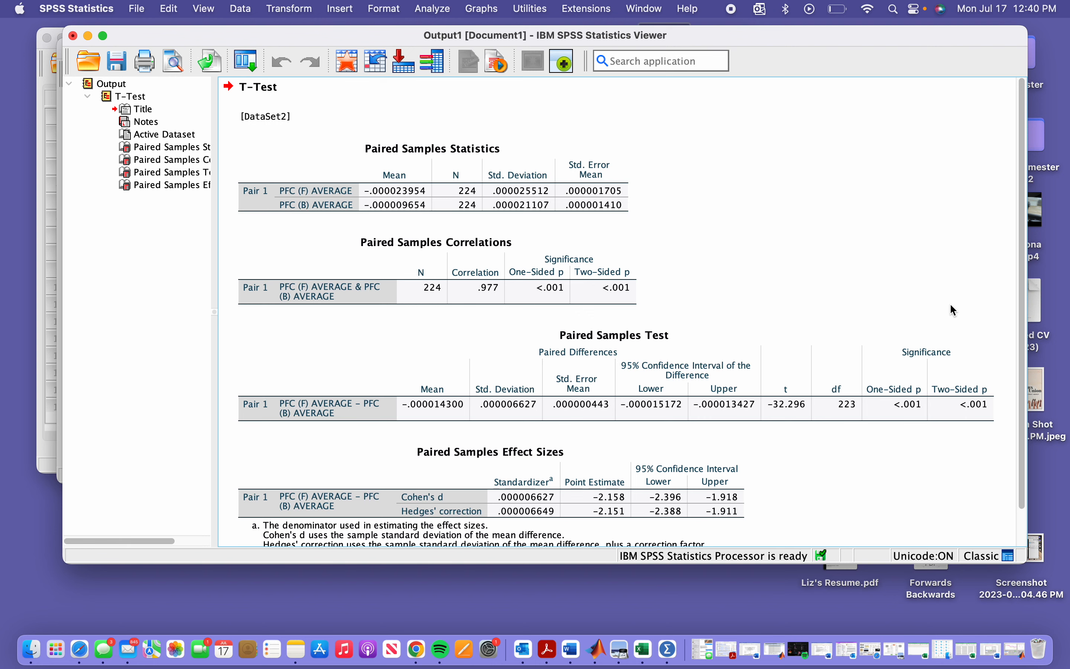
Examine the one-sided and two-sided significance values in the Paired Samples Test table
scroll(852, 483, "down", 2)
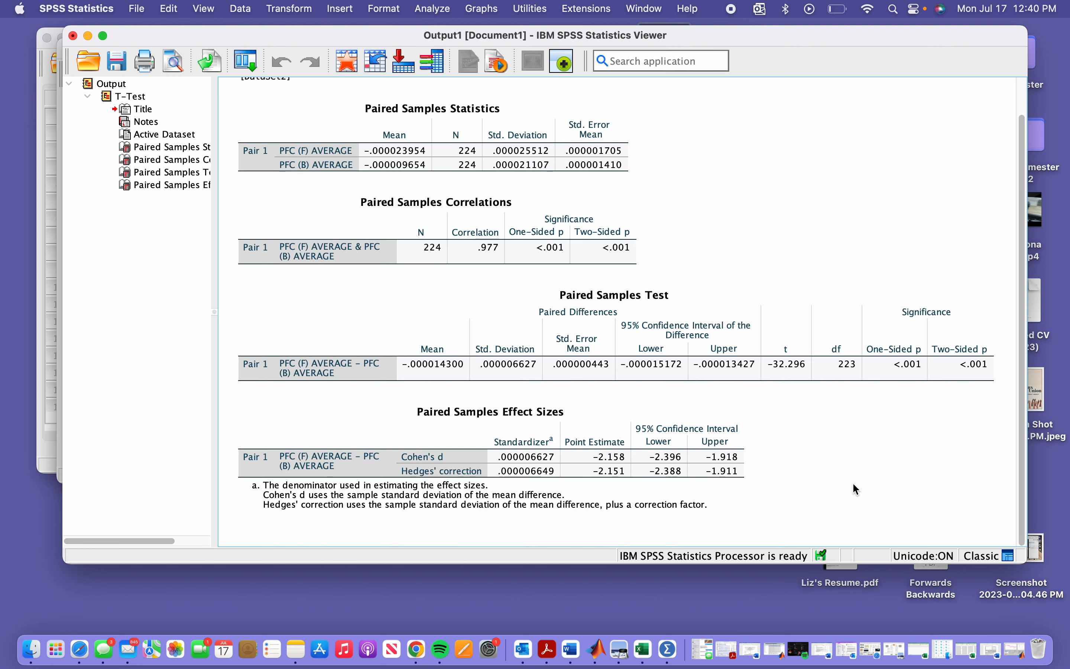
left_click(878, 362)
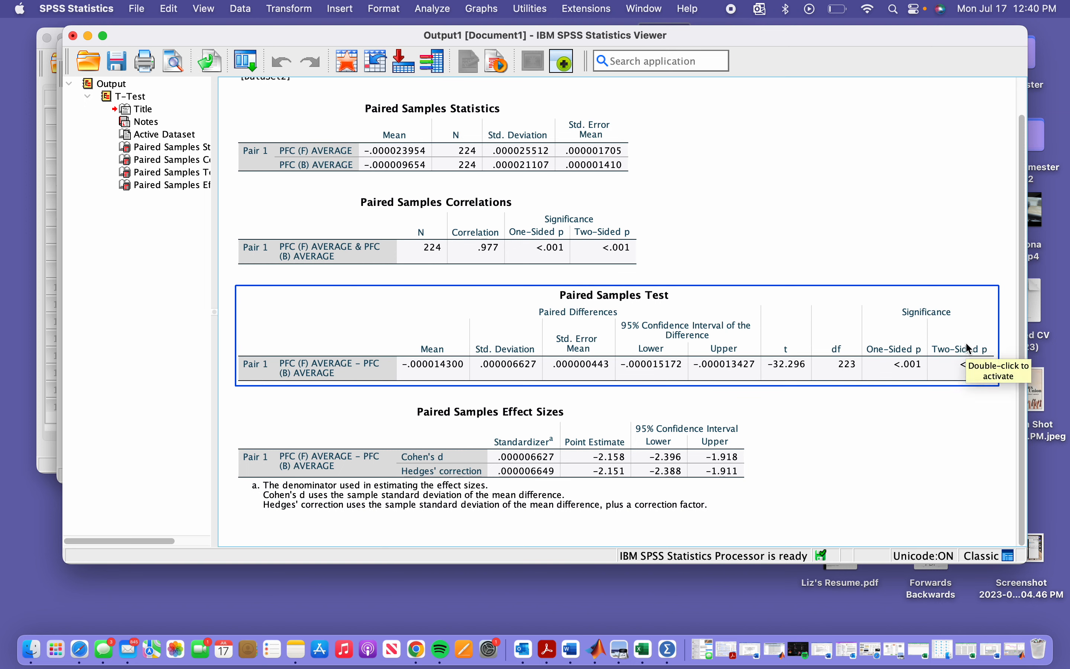
left_click(950, 457)
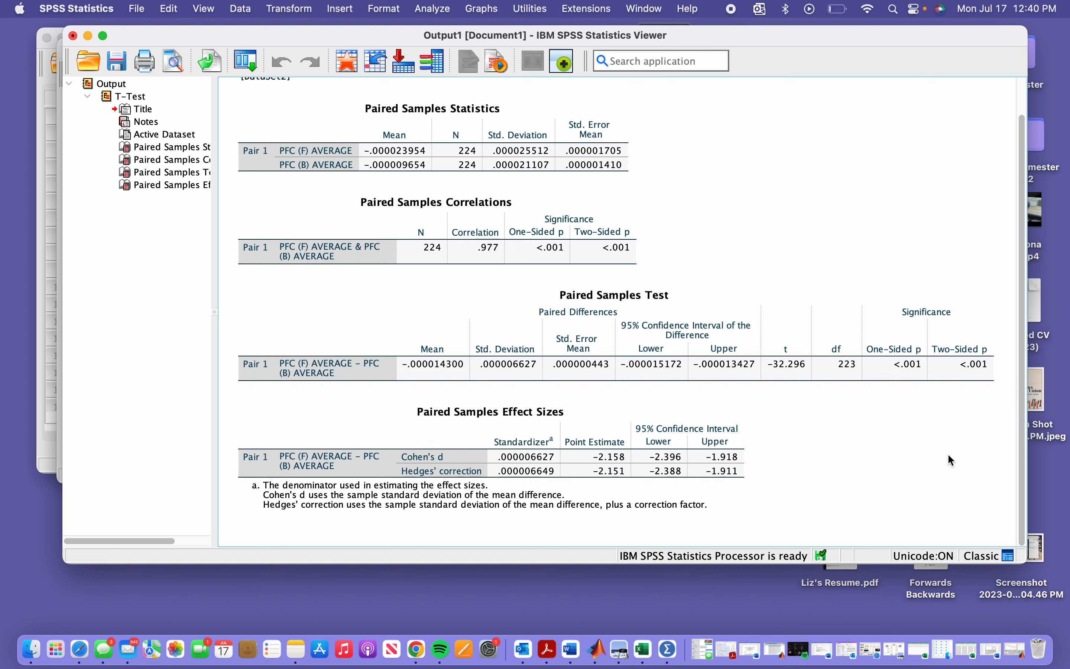